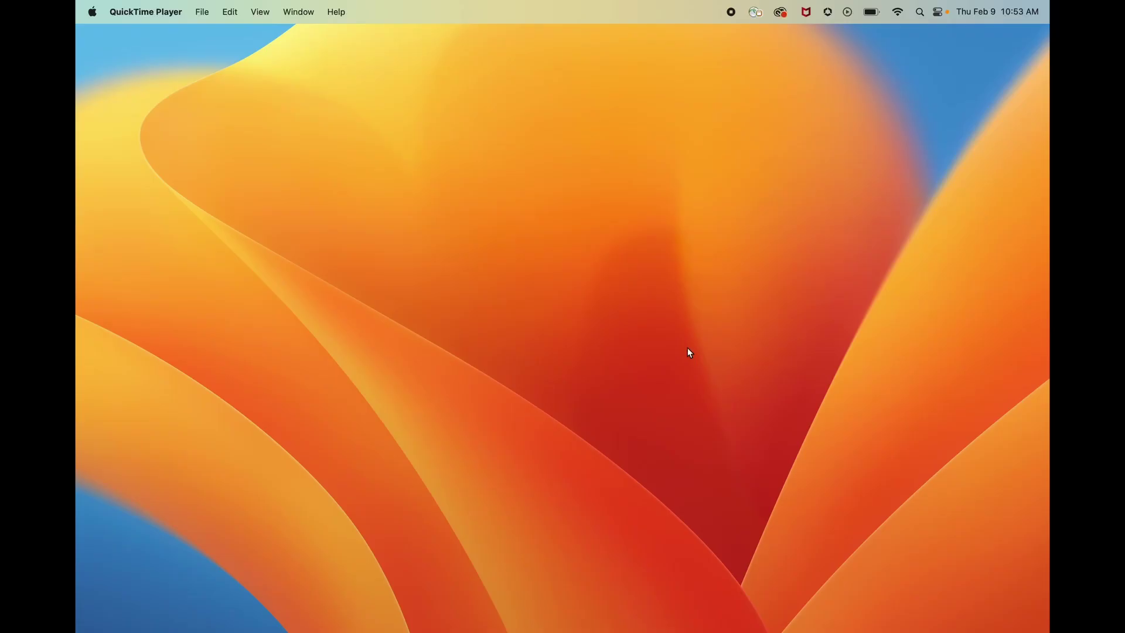
Search Spotlight for 'logic Pro' and launch it to the Choose a Project window
{"action": "key", "text": "super+space"}
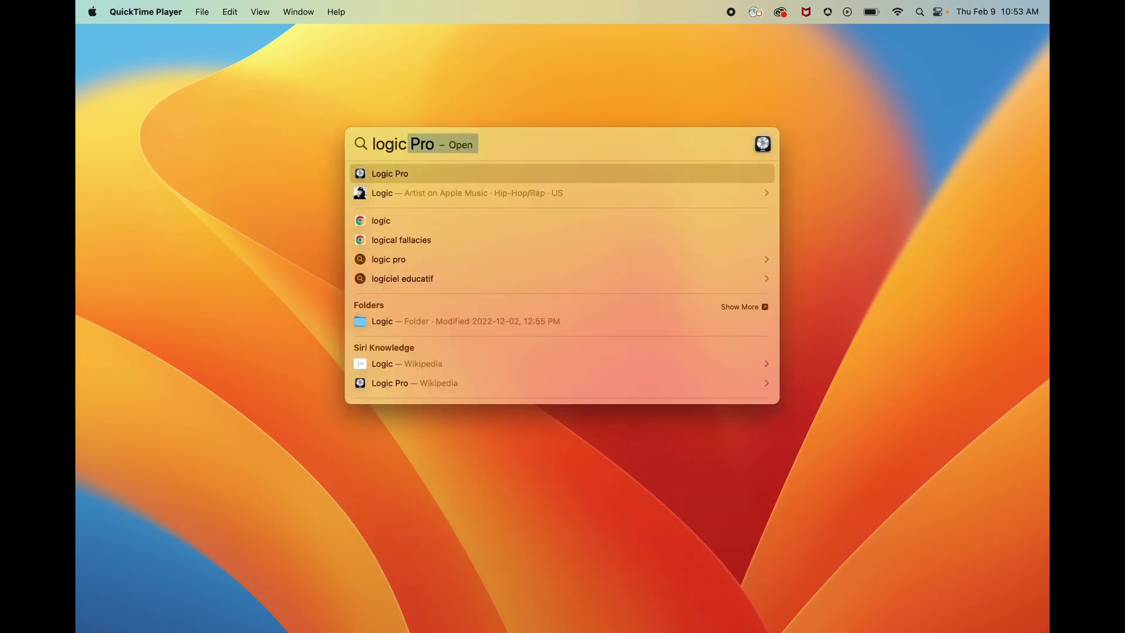
{"action": "key", "text": "Return"}
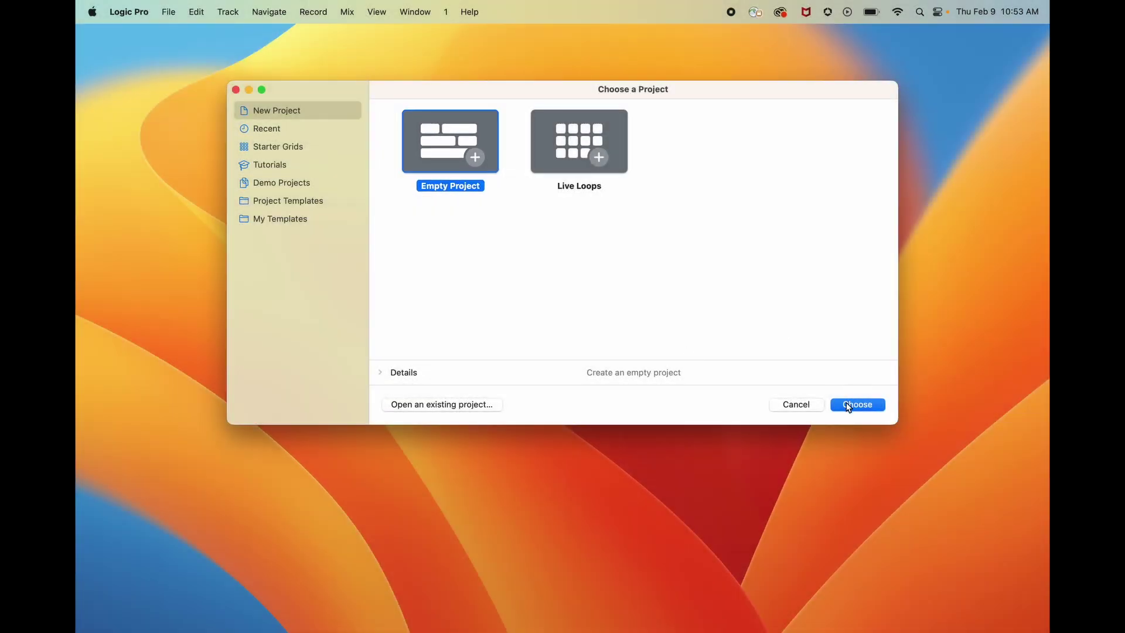
Start an Empty Project and create one Audio track recording from Input 1
{"action": "left_click", "coordinate": [848, 405]}
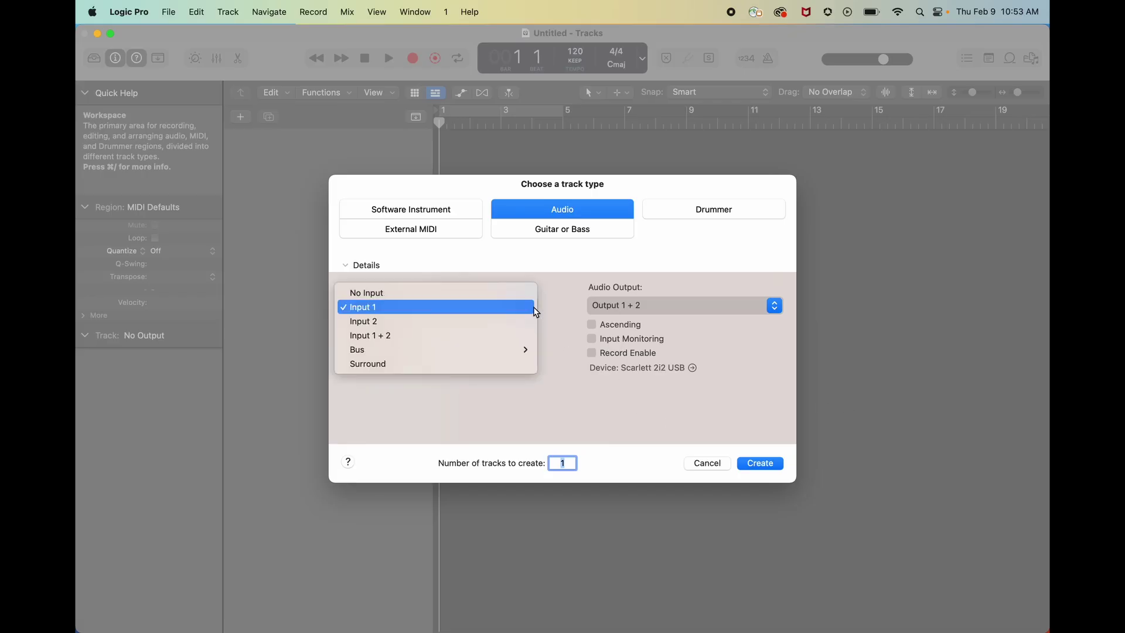
{"action": "left_click", "coordinate": [771, 472]}
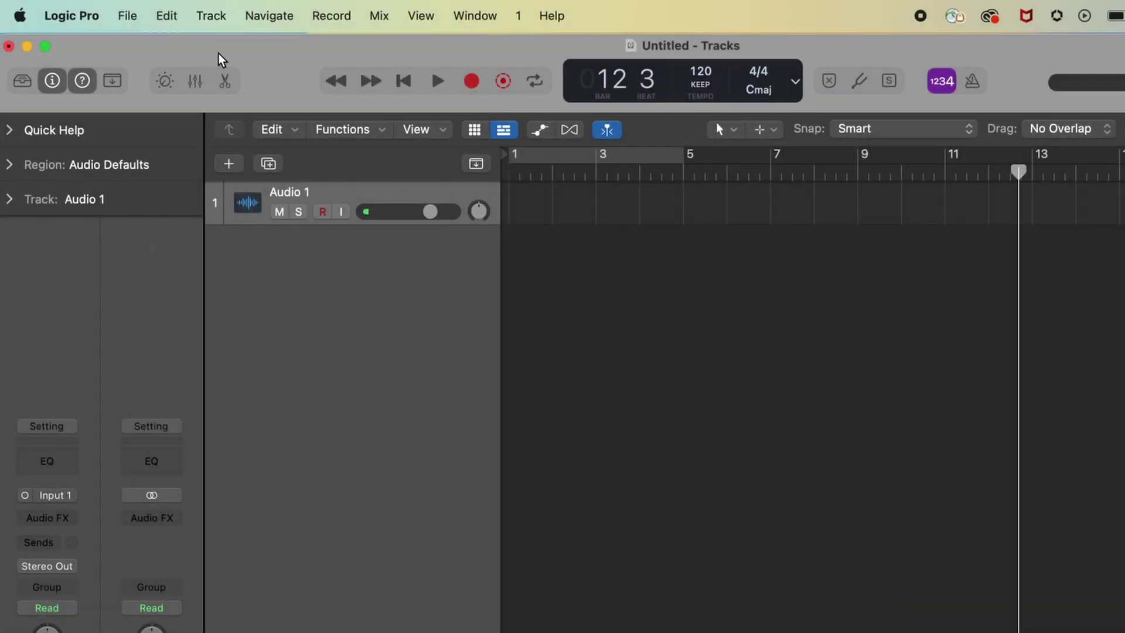
Add a second audio track that records from Input 2
{"action": "left_click", "coordinate": [212, 16]}
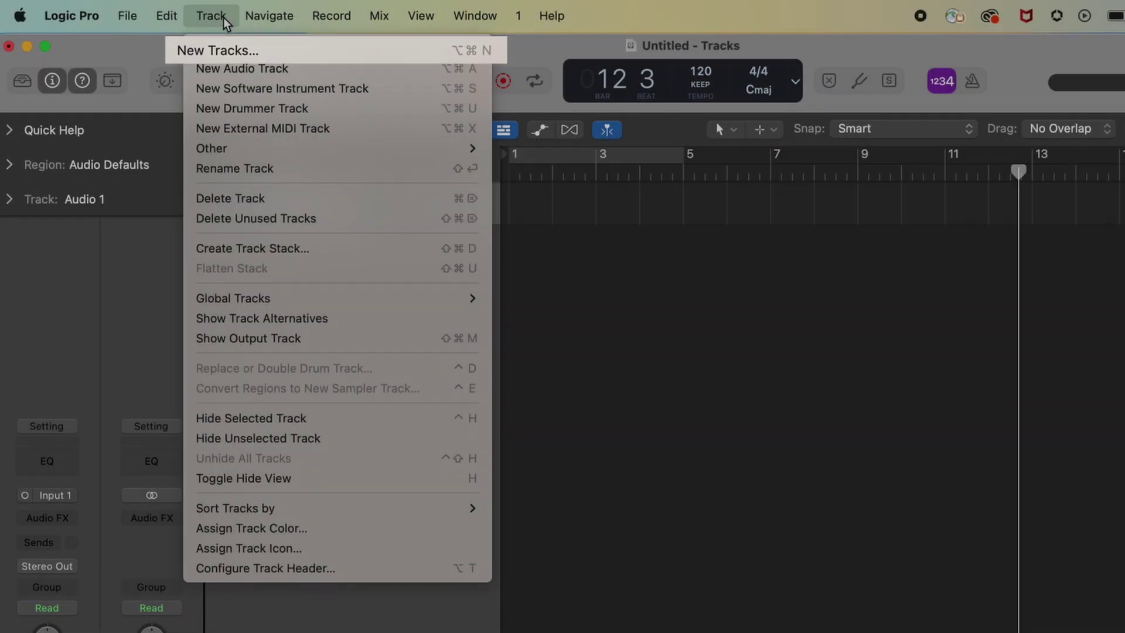
{"action": "left_click", "coordinate": [222, 52]}
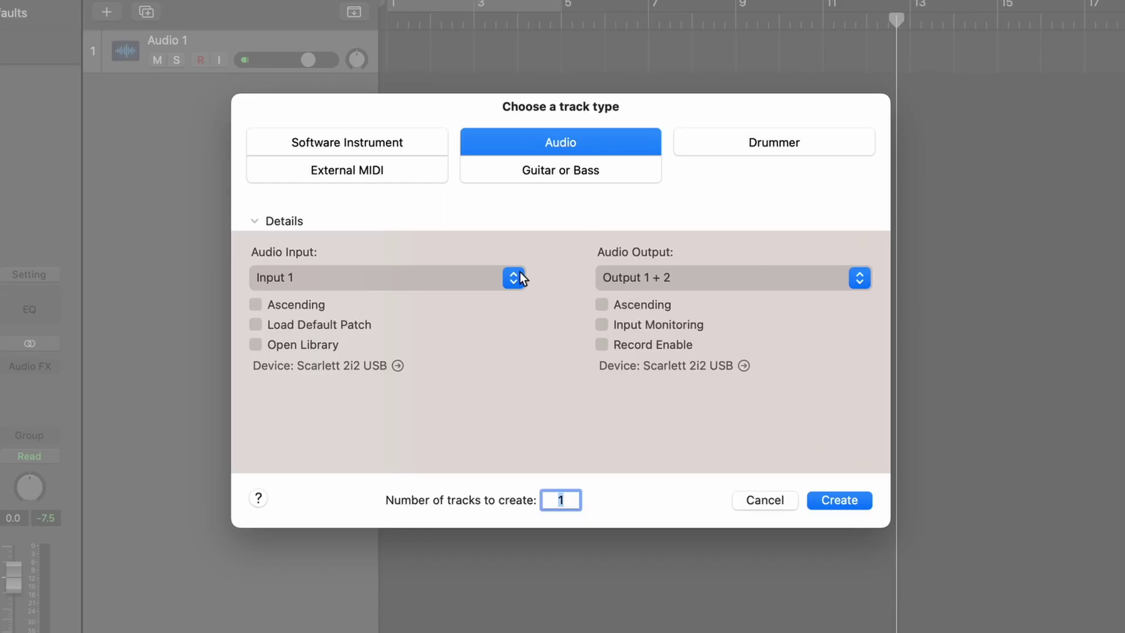
{"action": "left_click", "coordinate": [513, 278]}
{"action": "left_click", "coordinate": [486, 297]}
{"action": "left_click", "coordinate": [823, 502]}
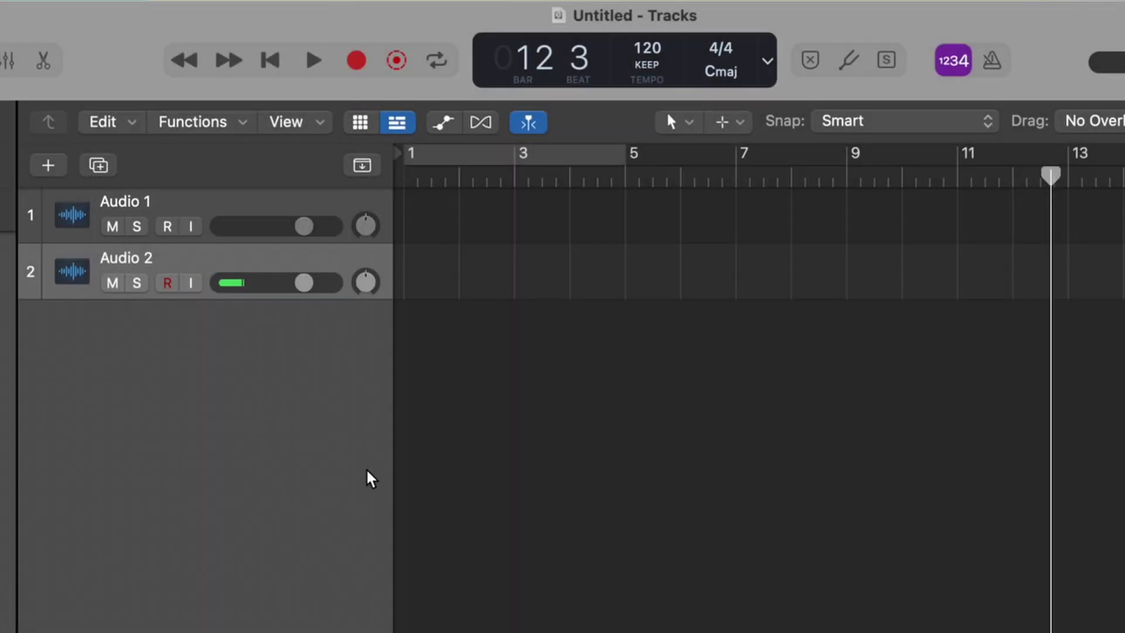
Rename the tracks 'My Voice' and 'My Friend's Voice'
{"action": "left_click", "coordinate": [136, 202]}
{"action": "double_click", "coordinate": [139, 202]}
{"action": "type", "text": "My Voice"}
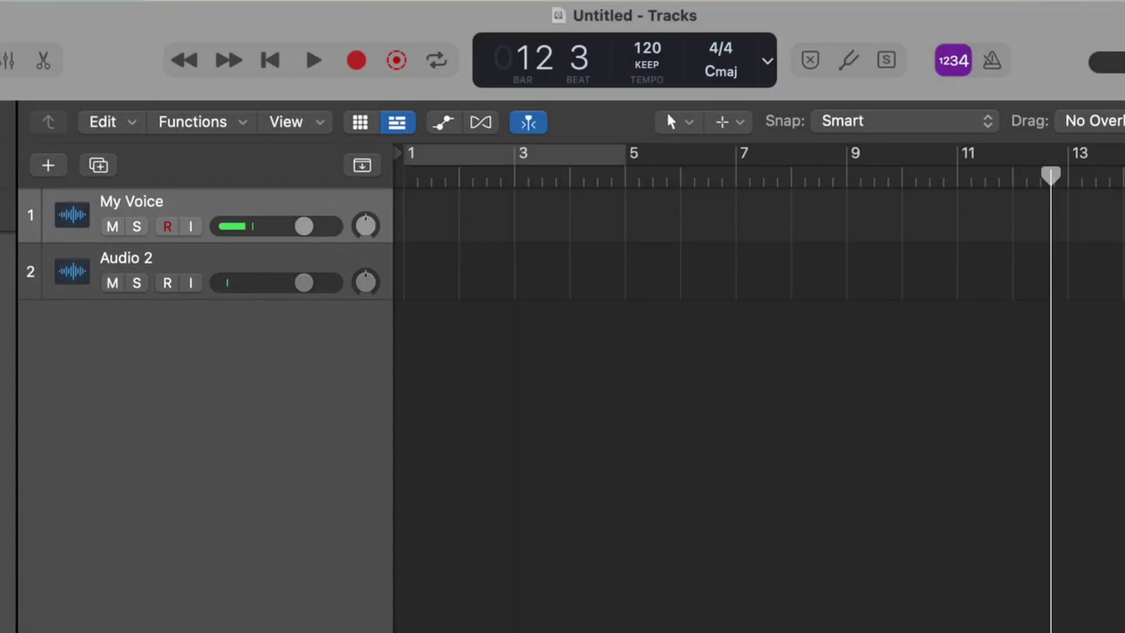
{"action": "key", "text": "Return"}
{"action": "double_click", "coordinate": [143, 257]}
{"action": "type", "text": "My Friend's Voice"}
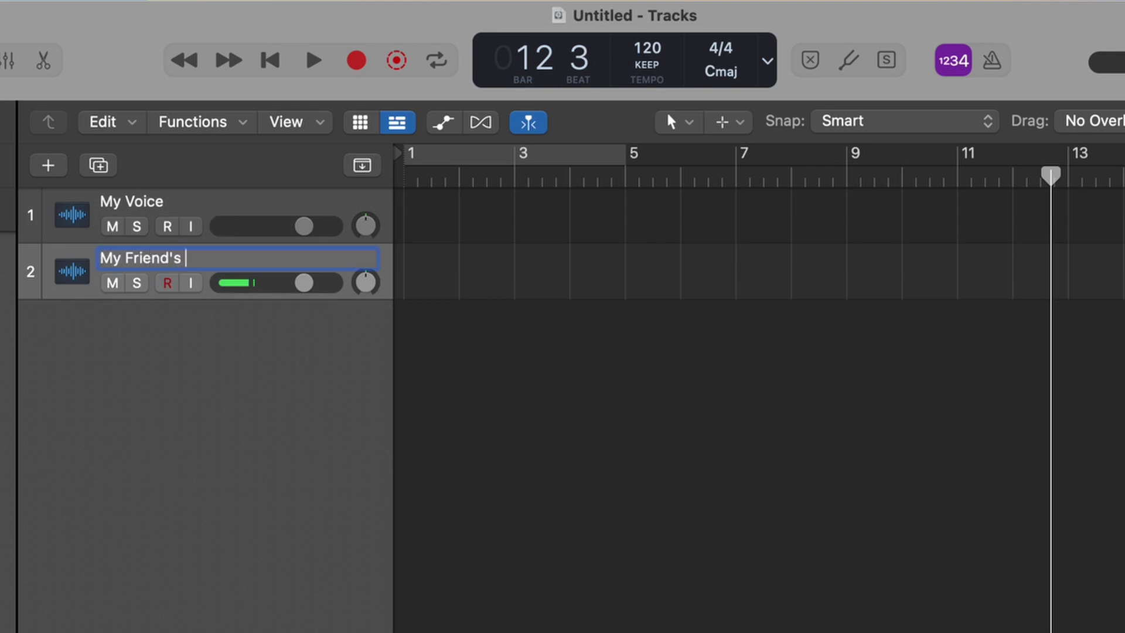
{"action": "key", "text": "Return"}
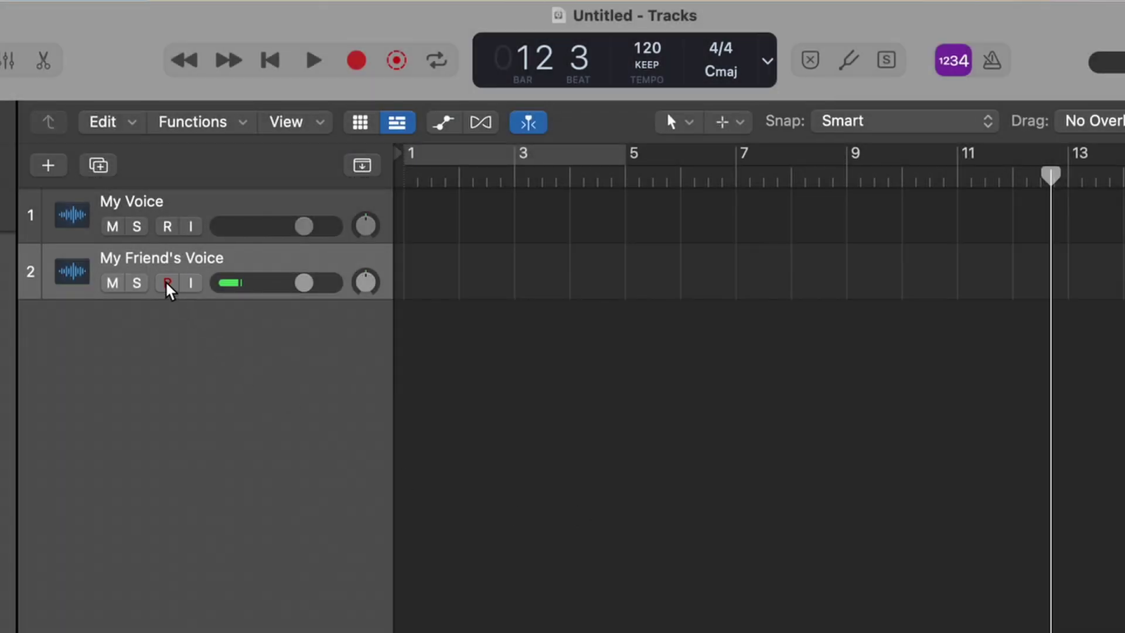
Arm My Voice, switch off the 1234 count-in, then record both voices and stop
{"action": "left_click", "coordinate": [169, 226]}
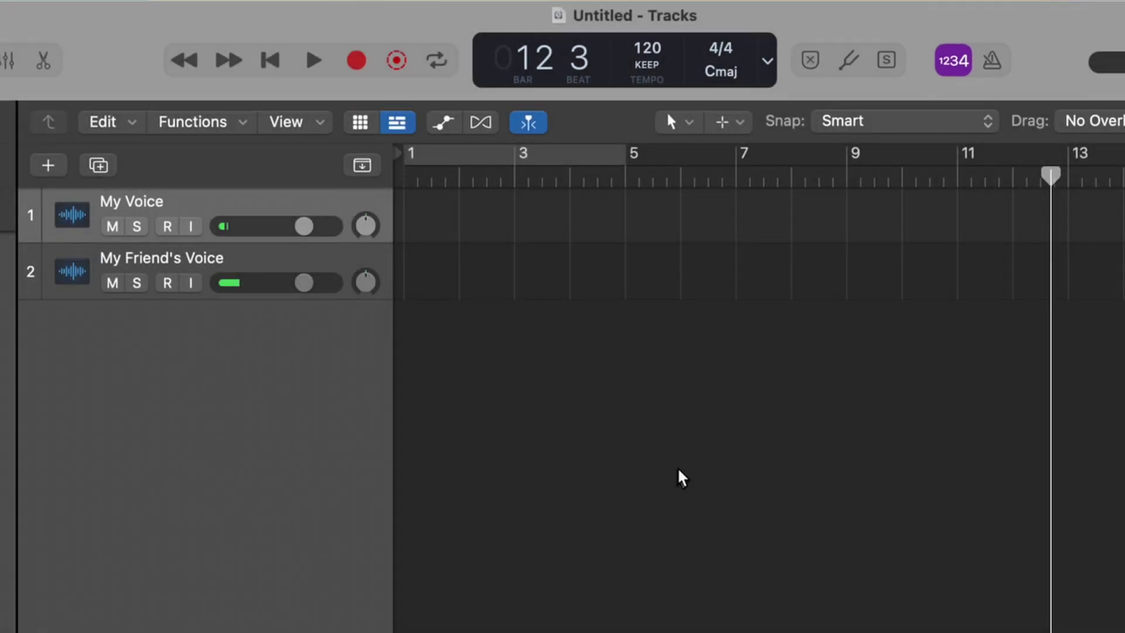
{"action": "left_click", "coordinate": [953, 58]}
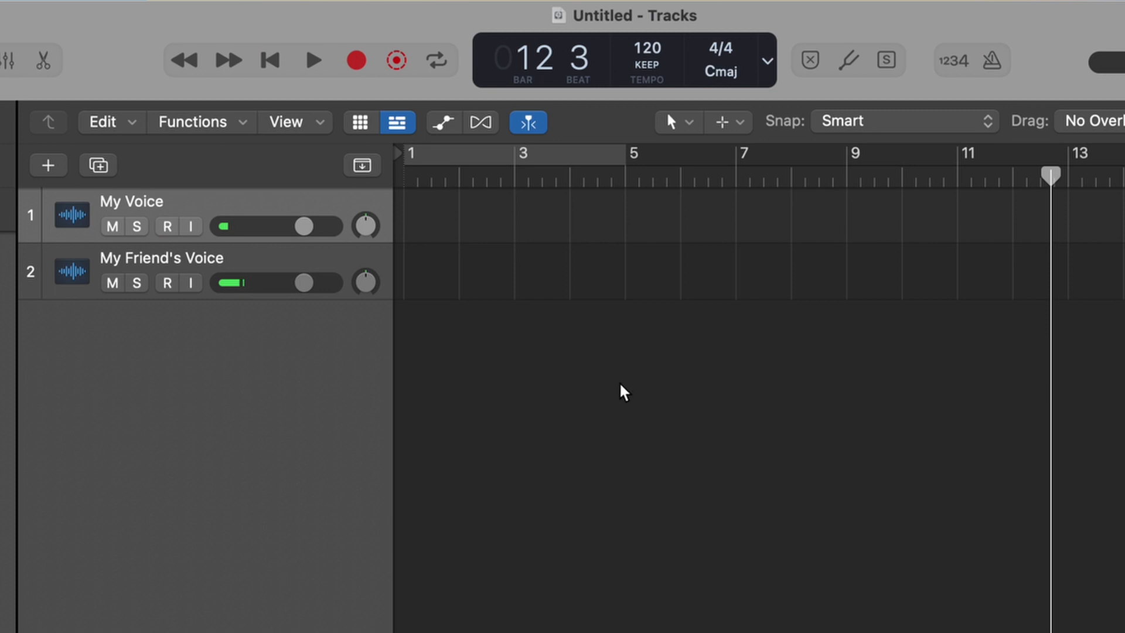
{"action": "left_click", "coordinate": [356, 61]}
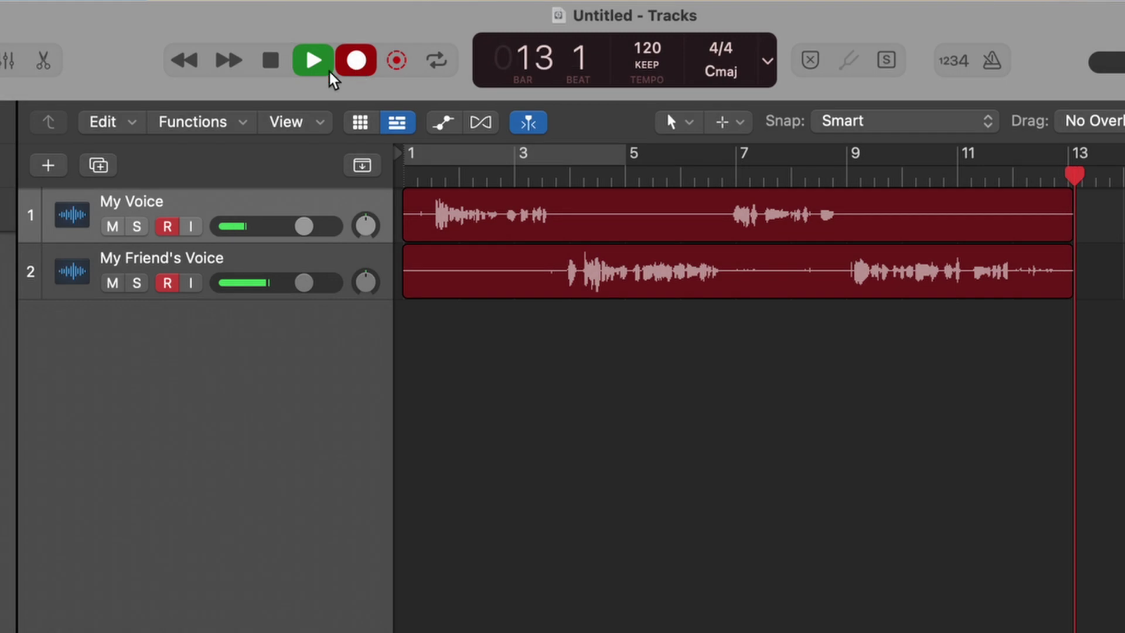
{"action": "left_click", "coordinate": [272, 63]}
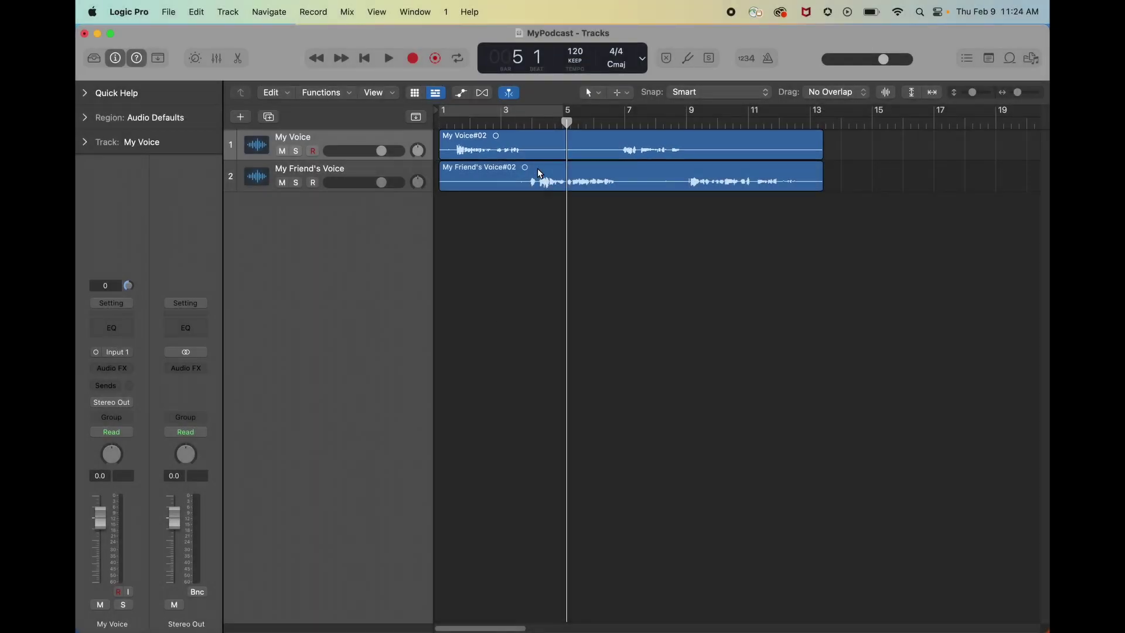
In the Audio Track editor, trim the start of My Voice#02 and draw a fade-in
{"action": "double_click", "coordinate": [538, 151]}
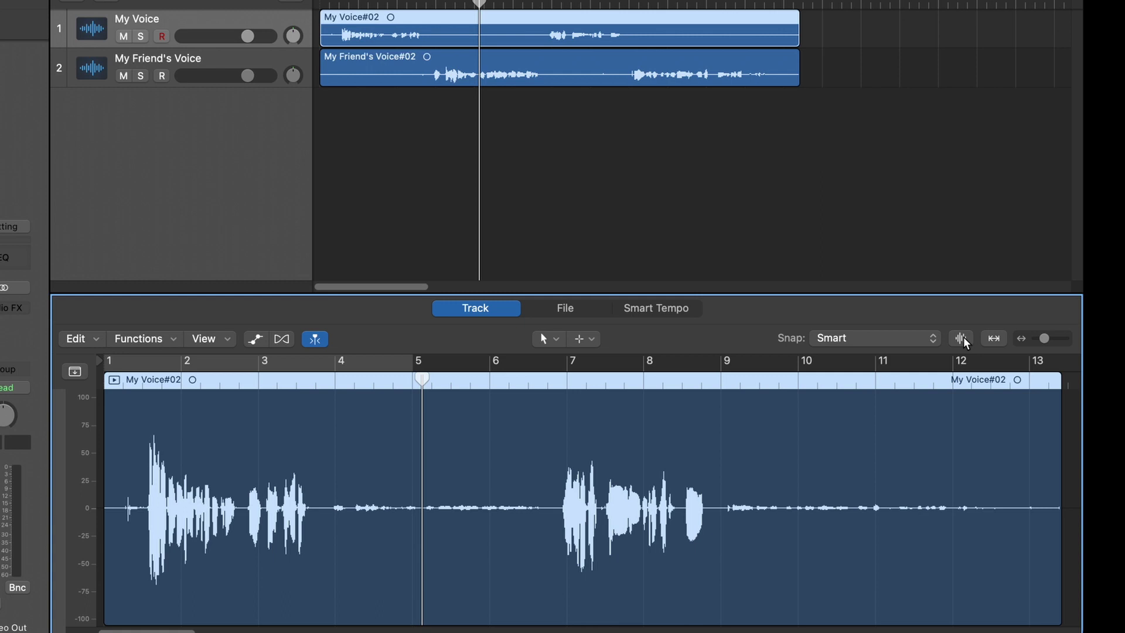
{"action": "left_click", "coordinate": [963, 339]}
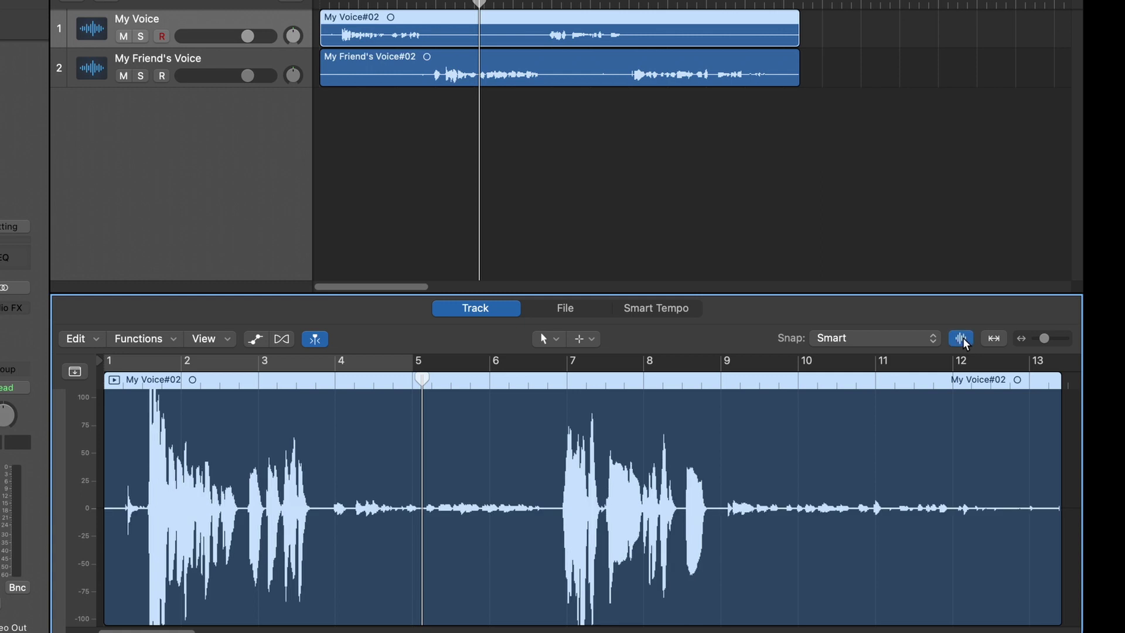
{"action": "left_click", "coordinate": [963, 339]}
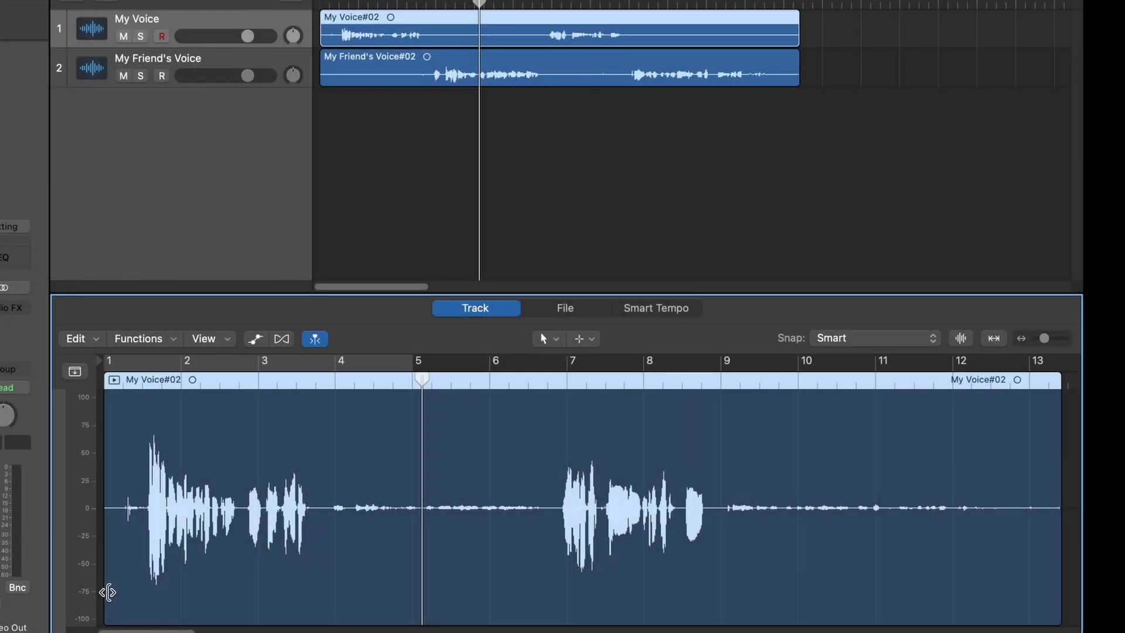
{"action": "left_click_drag", "start_coordinate": [110, 593], "coordinate": [139, 593]}
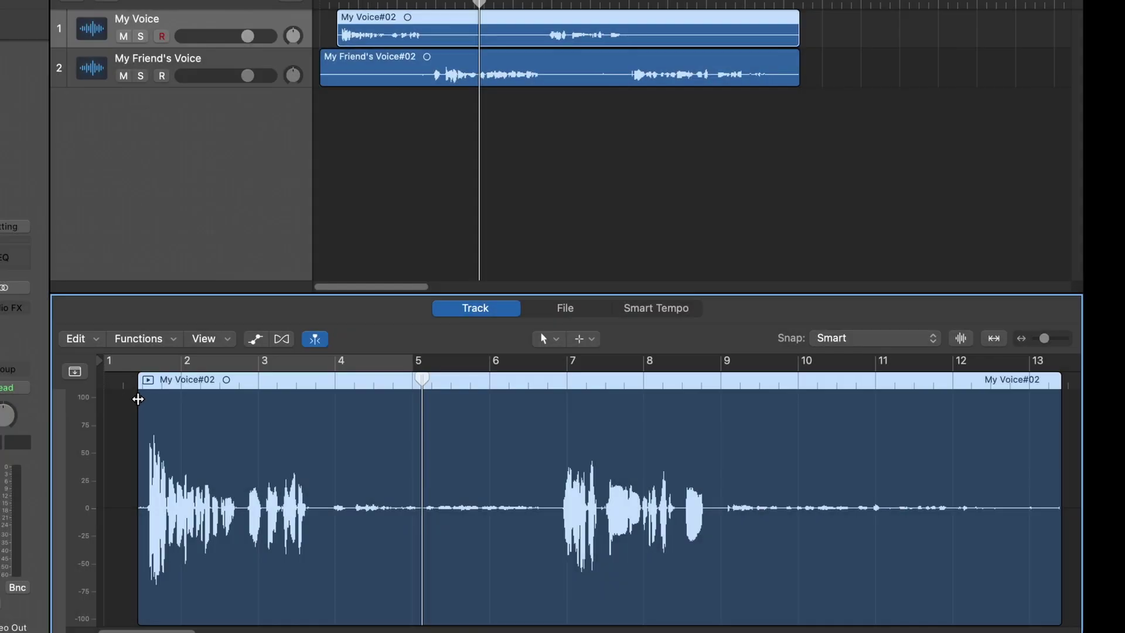
{"action": "left_click_drag", "start_coordinate": [137, 397], "coordinate": [150, 402]}
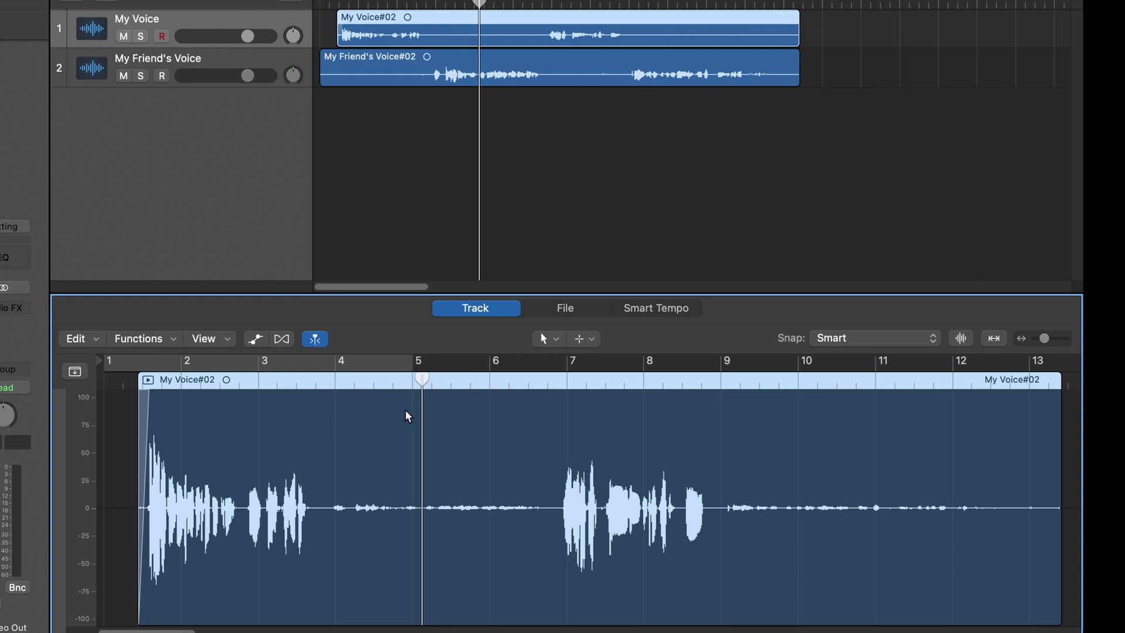
{"action": "mouse_move", "coordinate": [419, 382]}
{"action": "left_mouse_down"}
{"action": "mouse_move", "coordinate": [369, 385]}
{"action": "mouse_move", "coordinate": [418, 388]}
{"action": "mouse_move", "coordinate": [422, 403]}
{"action": "left_mouse_up"}
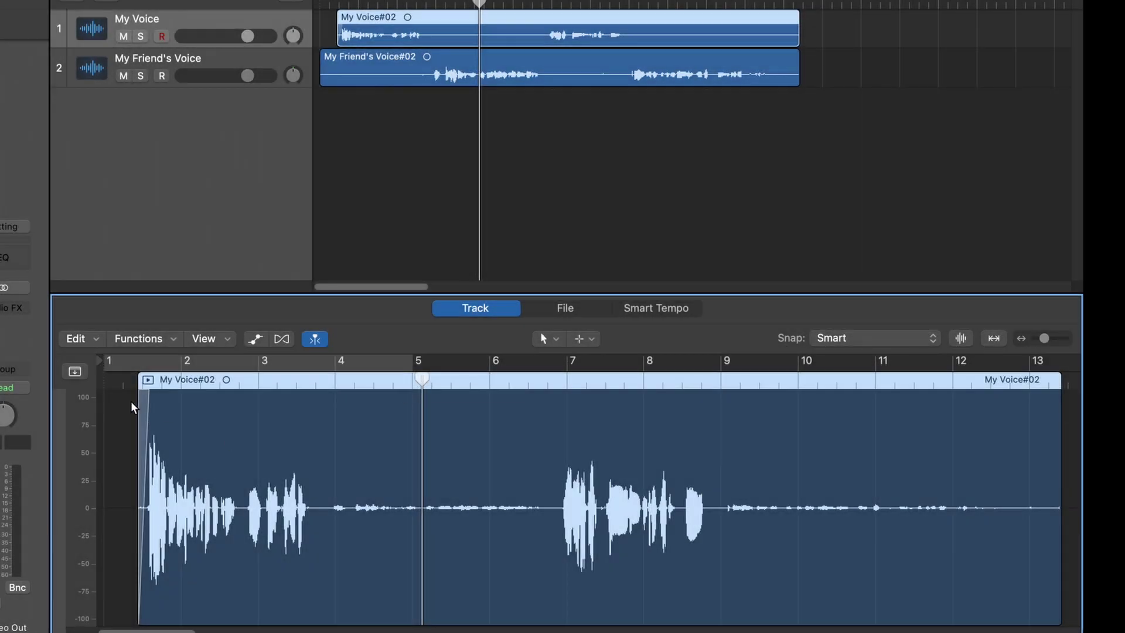
Split My Voice at bar 5, trim My Voice#02.6's start and slide it back to bar 5
{"action": "left_click", "coordinate": [101, 339]}
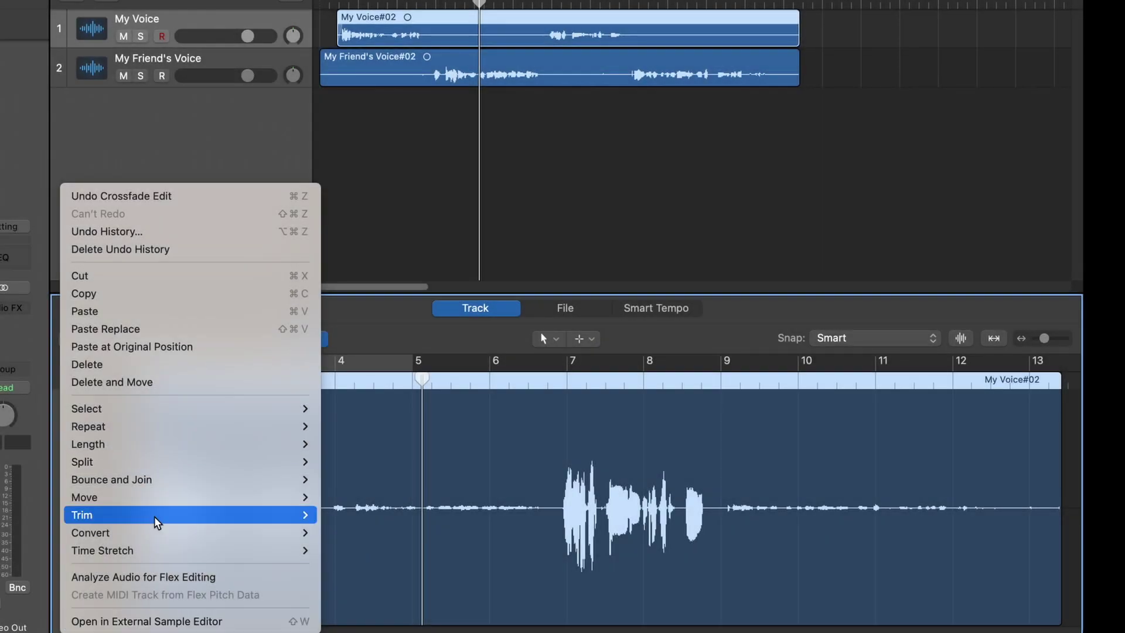
{"action": "mouse_move", "coordinate": [163, 463]}
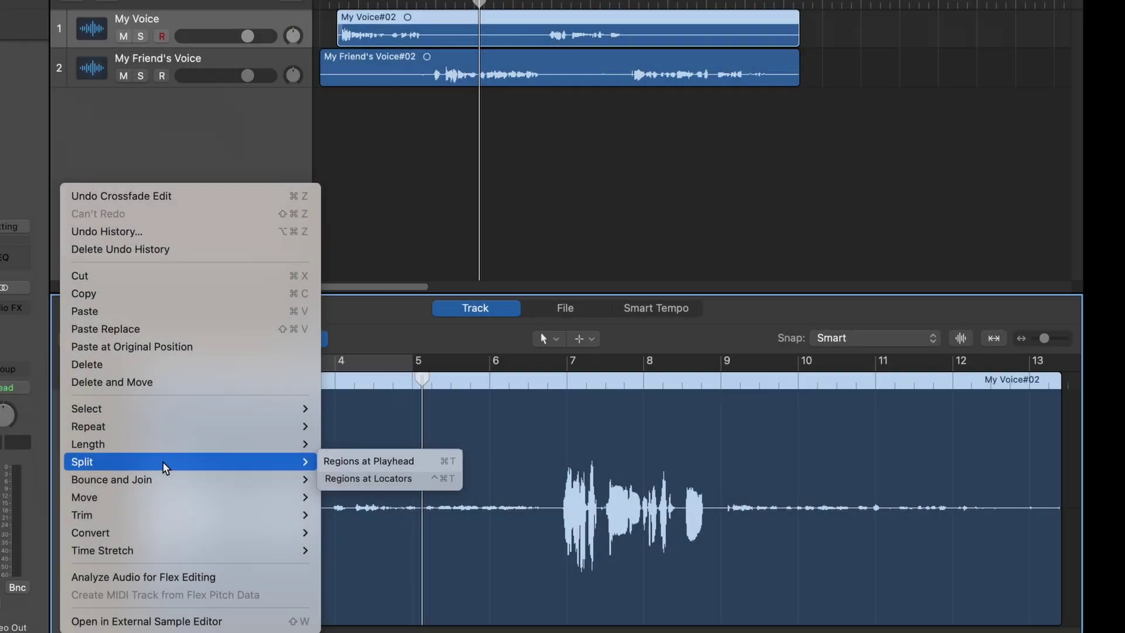
{"action": "left_click", "coordinate": [342, 461]}
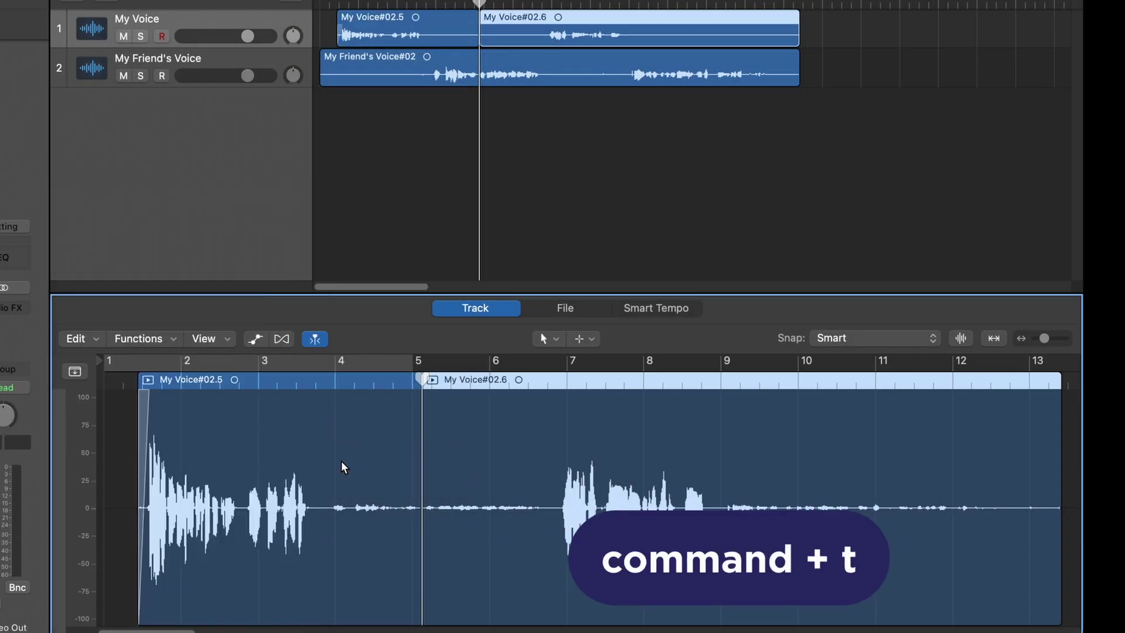
{"action": "left_click", "coordinate": [342, 464]}
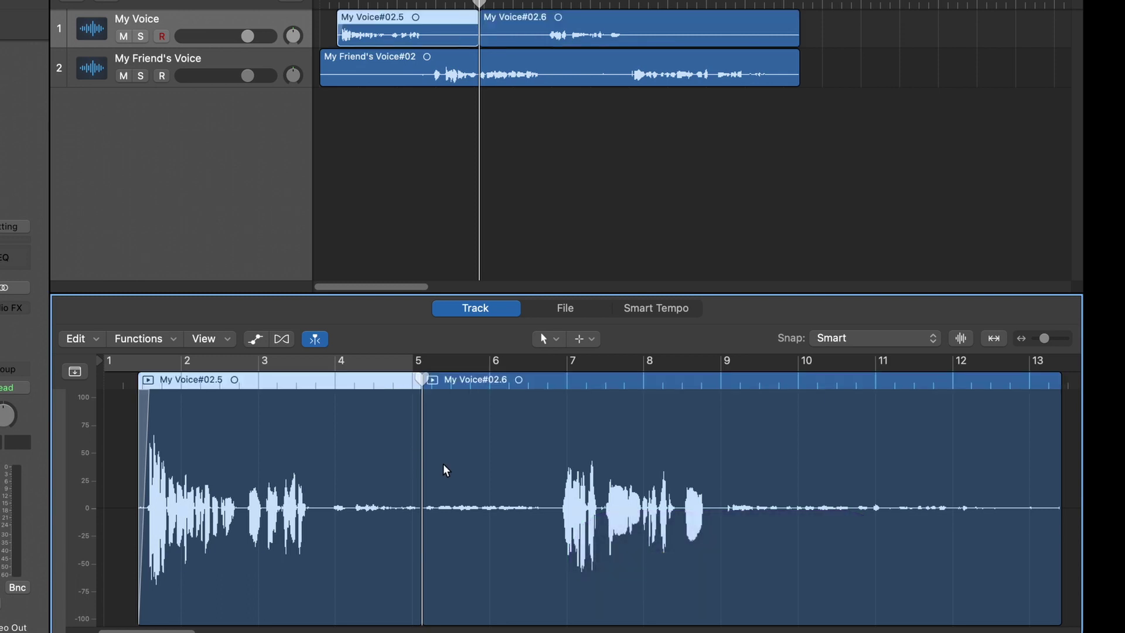
{"action": "left_click", "coordinate": [448, 470]}
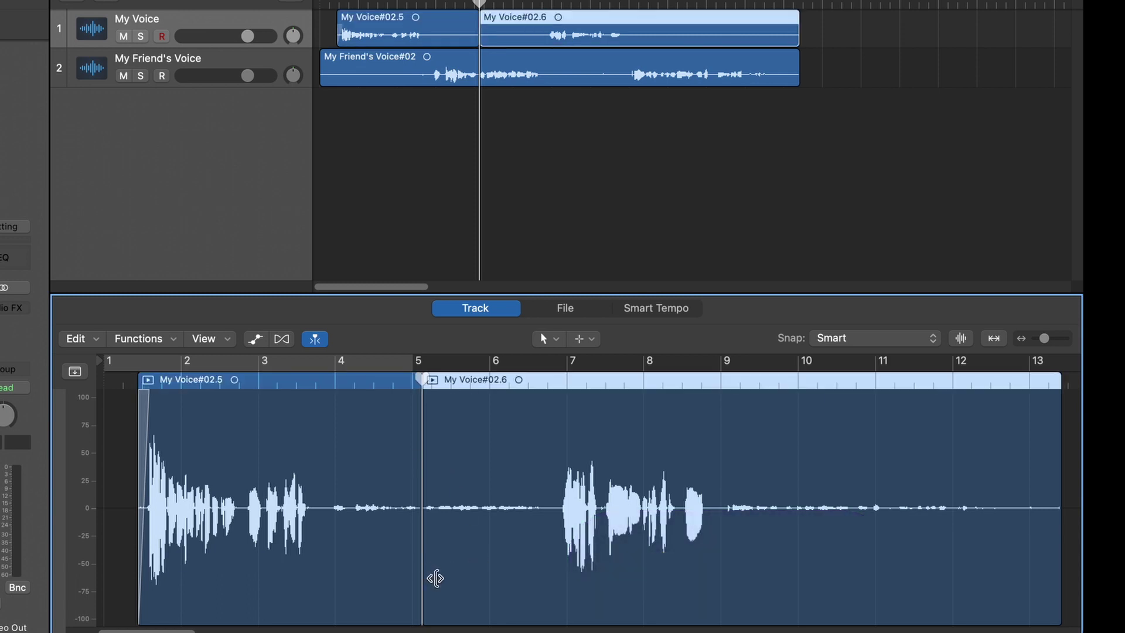
{"action": "left_click_drag", "start_coordinate": [432, 577], "coordinate": [502, 584]}
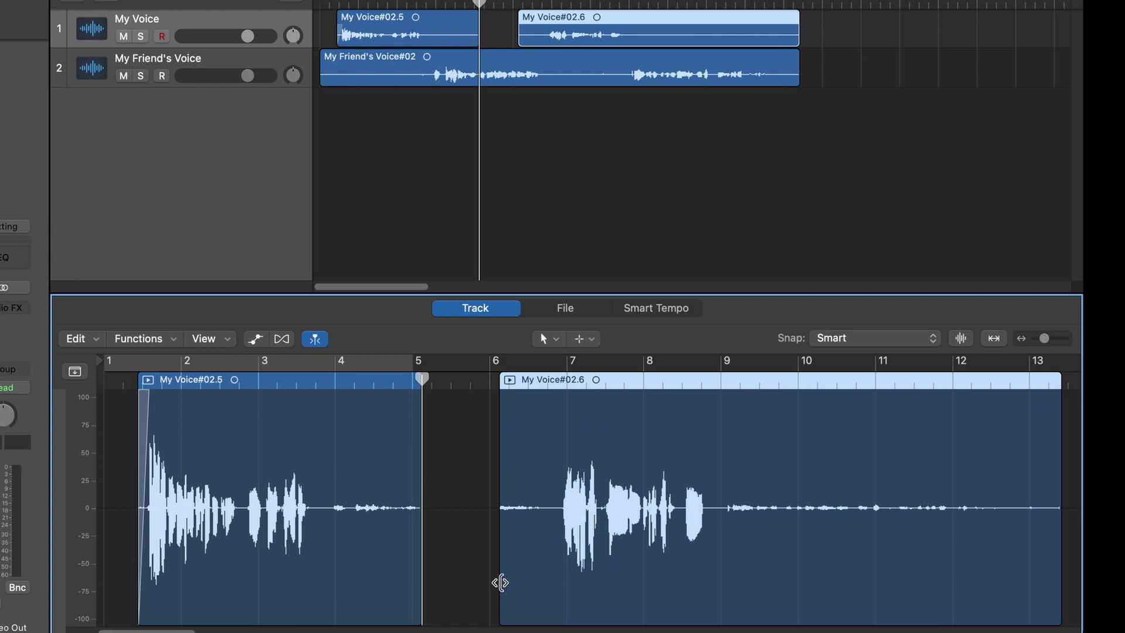
{"action": "left_click_drag", "start_coordinate": [592, 433], "coordinate": [520, 440]}
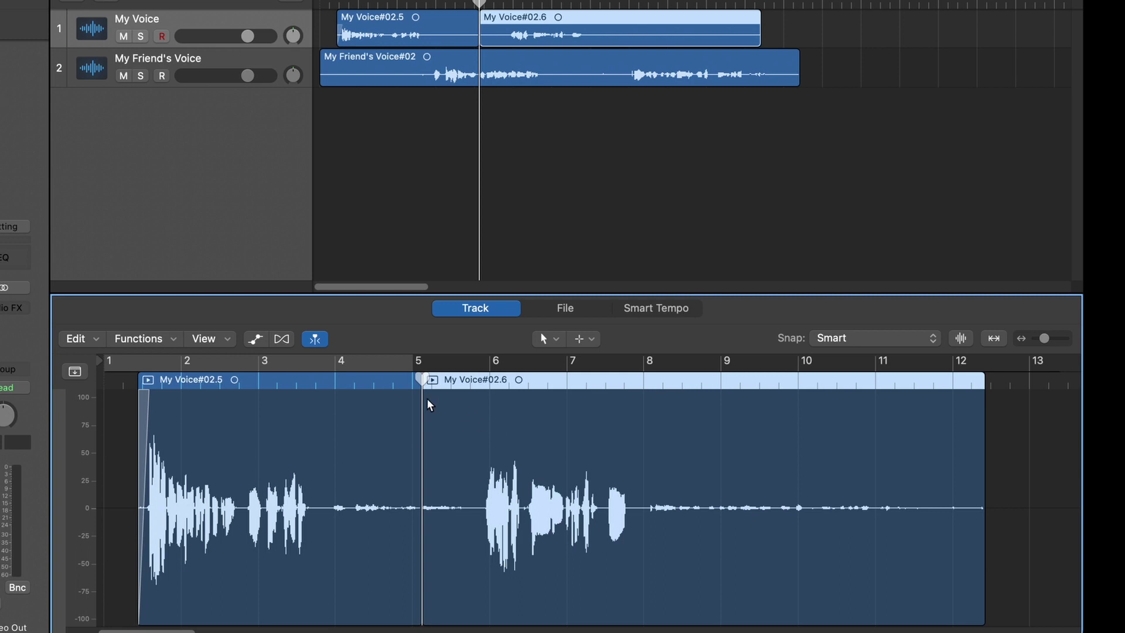
Add a crossfade at the region junction and narrow it to a short overlap
{"action": "left_click_drag", "start_coordinate": [428, 405], "coordinate": [410, 406]}
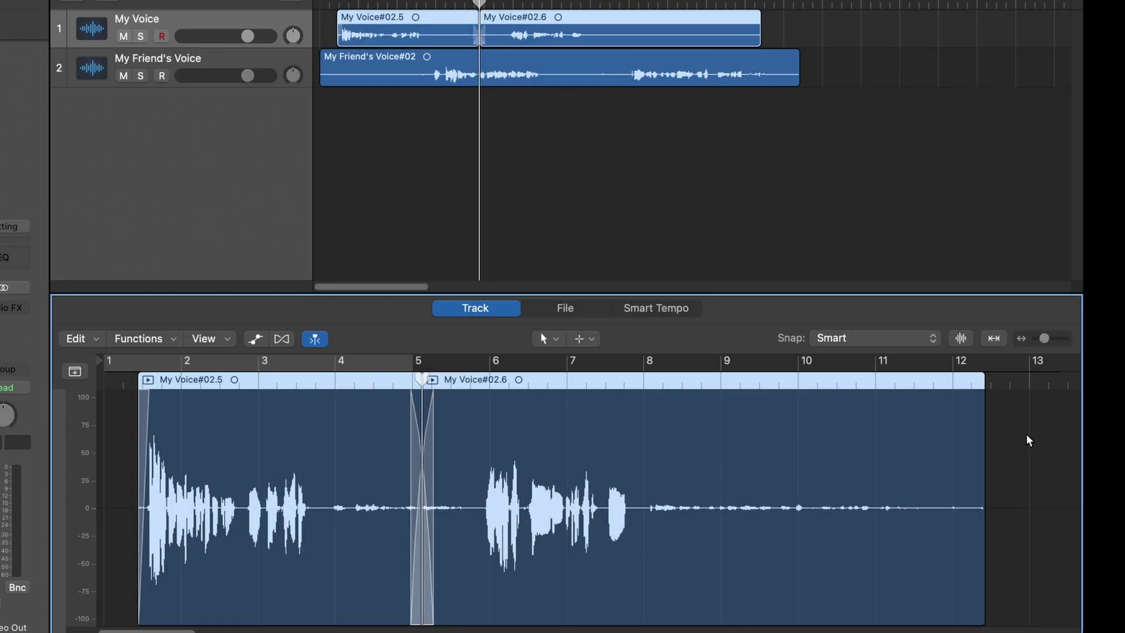
{"action": "left_click_drag", "start_coordinate": [1037, 339], "coordinate": [1061, 345]}
{"action": "left_click_drag", "start_coordinate": [326, 432], "coordinate": [372, 447]}
{"action": "left_click_drag", "start_coordinate": [530, 445], "coordinate": [452, 448]}
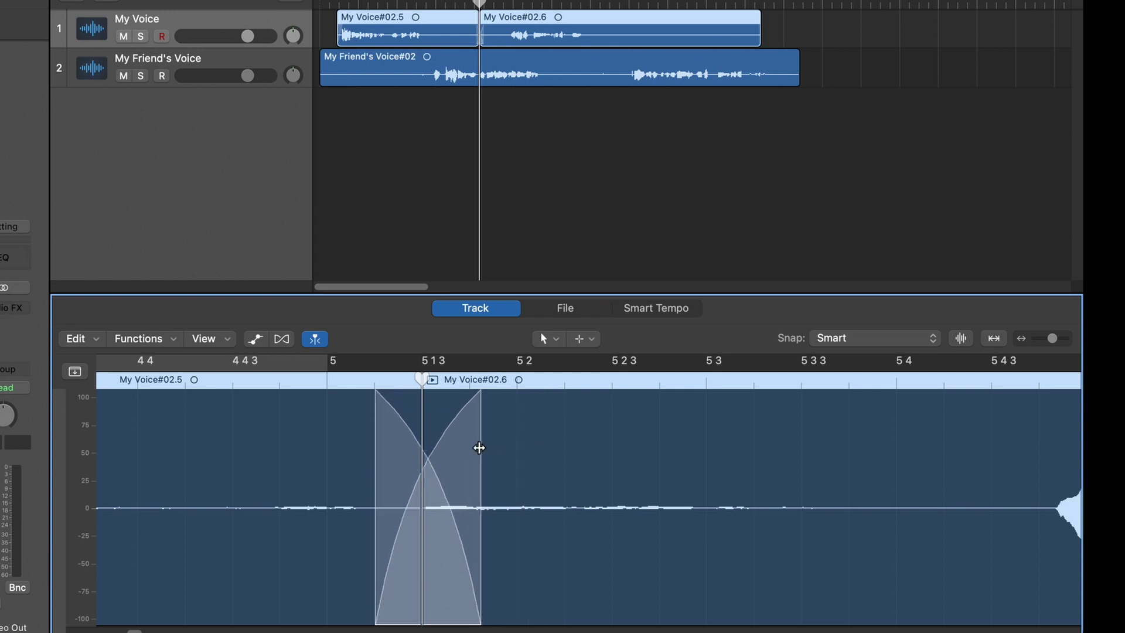
{"action": "left_click_drag", "start_coordinate": [1055, 339], "coordinate": [1044, 339]}
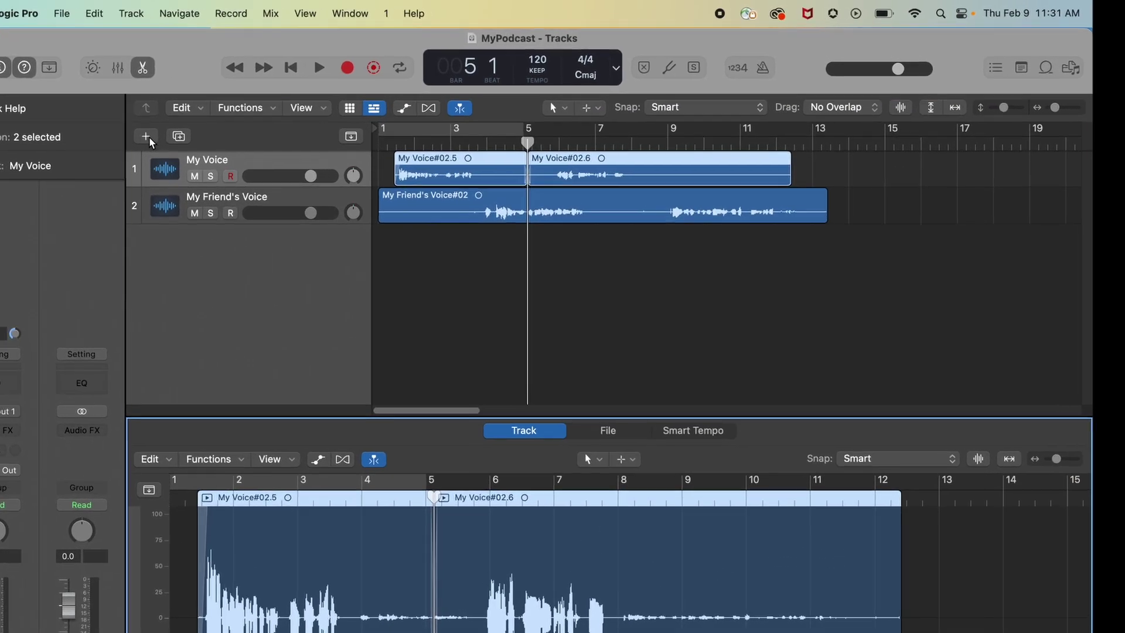
Add a new audio track named 'Music' and save the project
{"action": "left_click", "coordinate": [149, 137]}
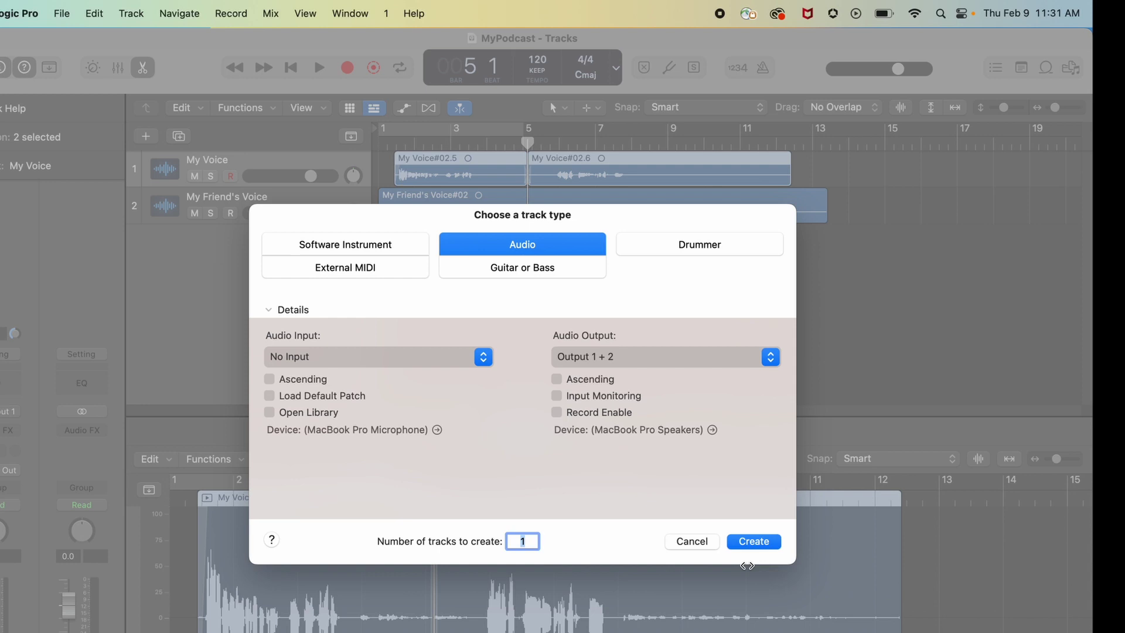
{"action": "left_click", "coordinate": [753, 541]}
{"action": "double_click", "coordinate": [214, 198]}
{"action": "type", "text": "Mu"}
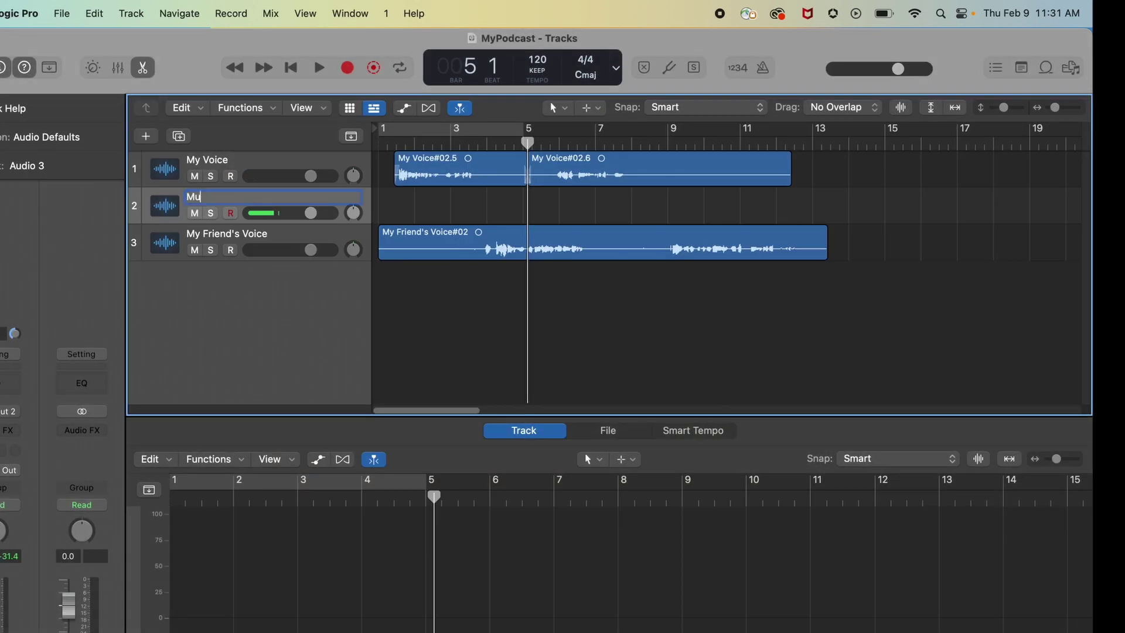
{"action": "type", "text": "sic"}
{"action": "key", "text": "Return"}
{"action": "key", "text": "super+s"}
Import ILY Baby - Dyalla.mp3 onto the Music track via File > Import > Audio File
{"action": "left_click", "coordinate": [63, 14]}
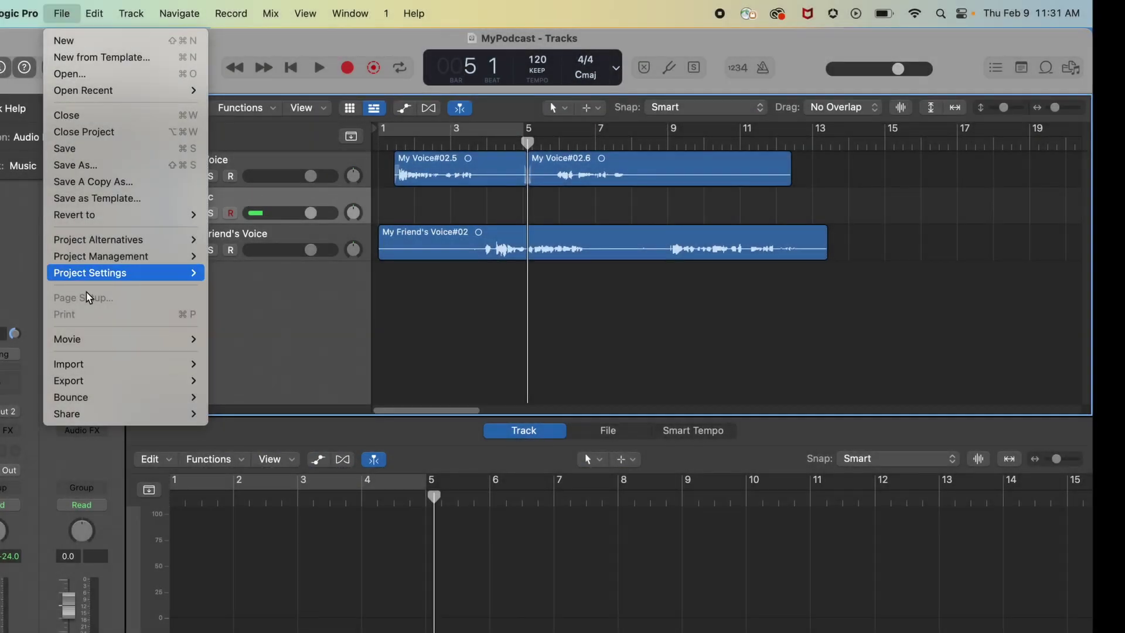
{"action": "mouse_move", "coordinate": [81, 363]}
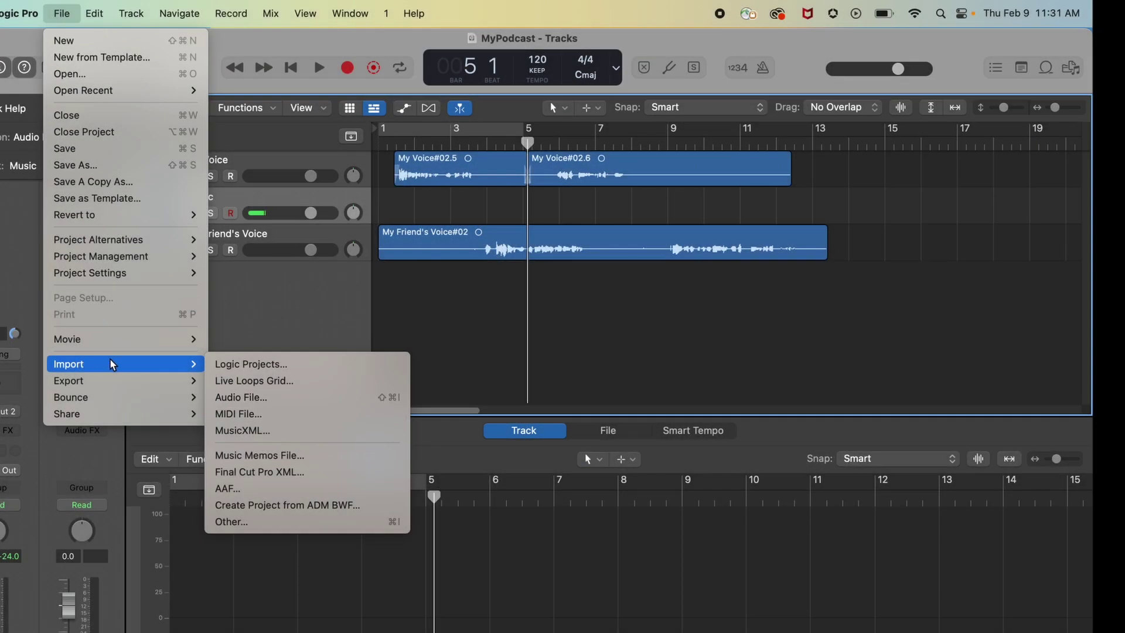
{"action": "left_click", "coordinate": [274, 396]}
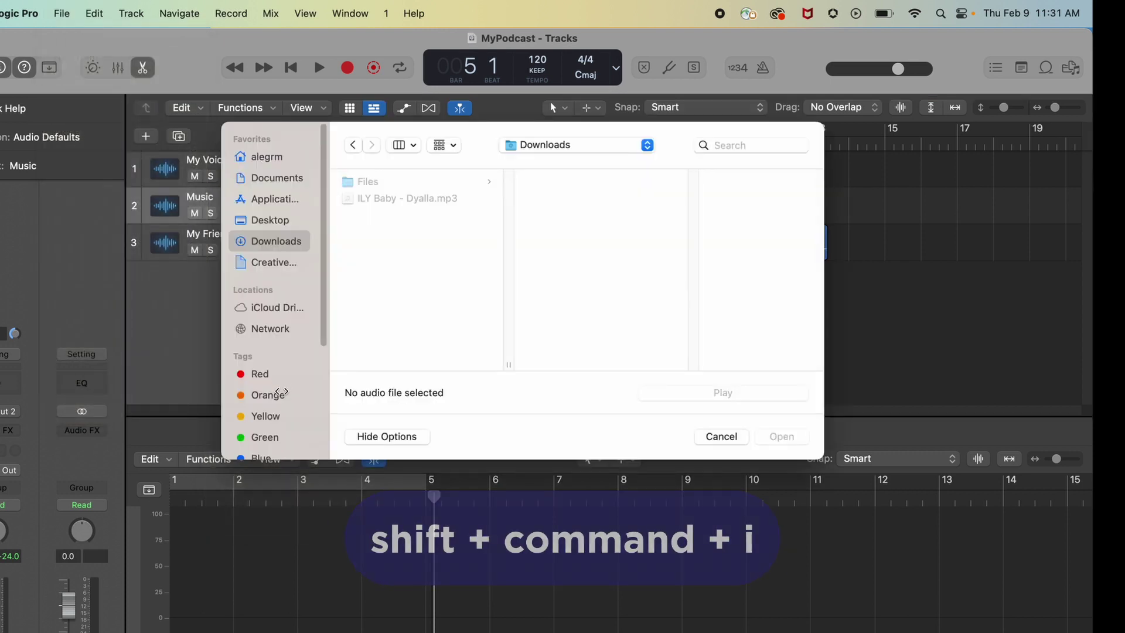
{"action": "left_click", "coordinate": [440, 199]}
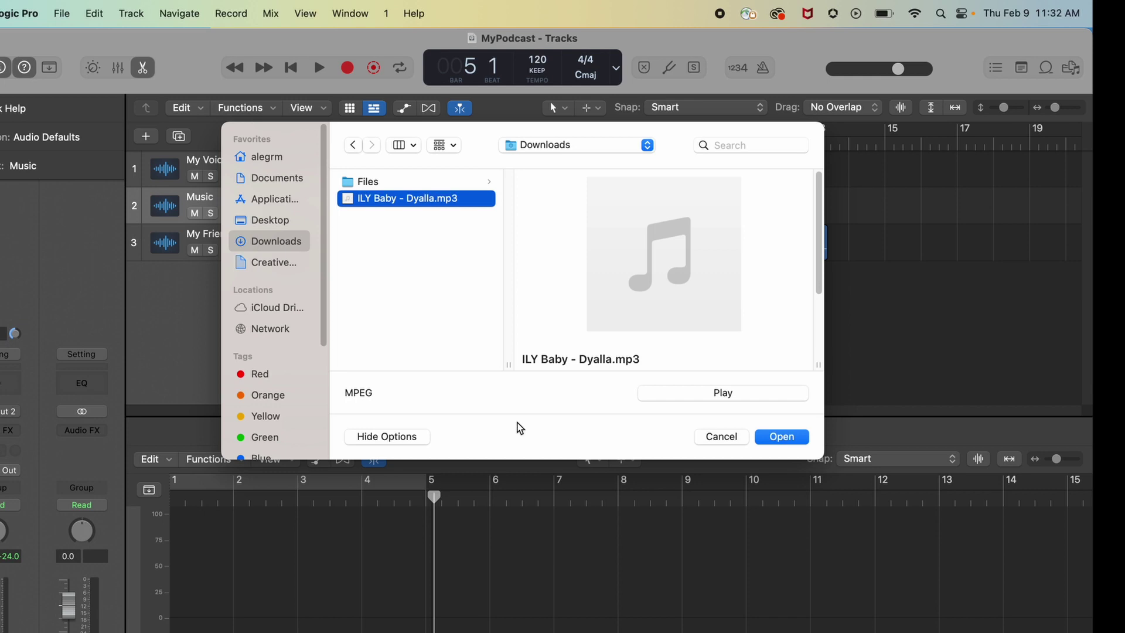
{"action": "left_click", "coordinate": [780, 439]}
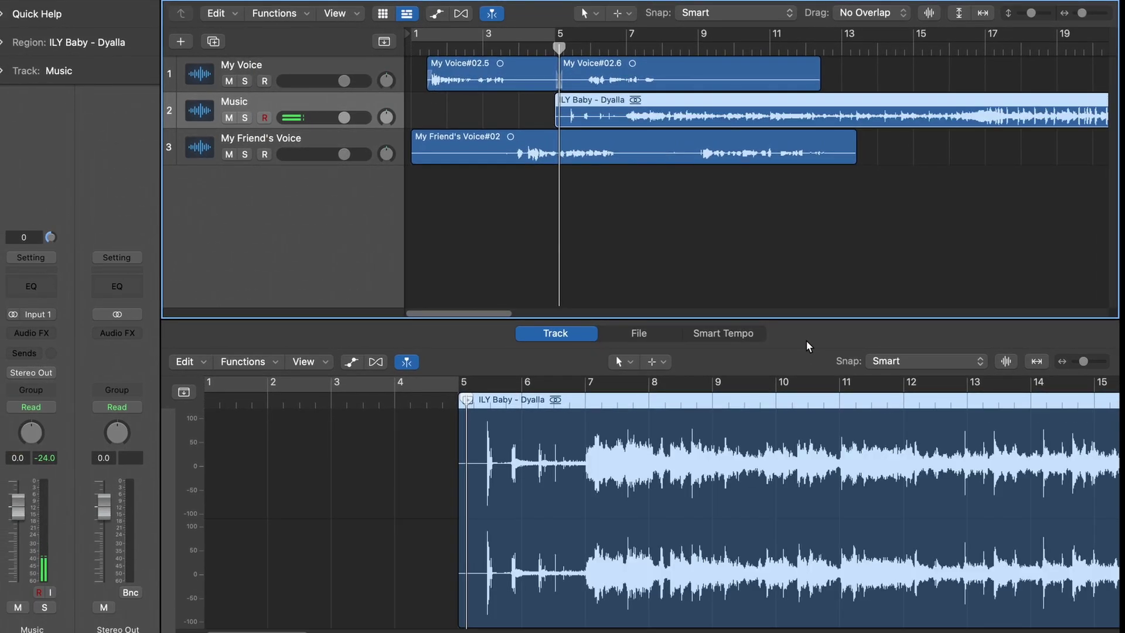
Move the song to start at bar 1 and shift the voice regions to bar 5
{"action": "left_click_drag", "start_coordinate": [563, 115], "coordinate": [419, 114]}
{"action": "left_click", "coordinate": [506, 85]}
{"action": "left_click", "coordinate": [507, 154], "text": "shift"}
{"action": "left_click", "coordinate": [598, 85], "text": "shift"}
{"action": "left_click_drag", "start_coordinate": [598, 85], "coordinate": [731, 88]}
Split the song at the playhead, delete the rest, and fade out the intro's end
{"action": "key", "text": "super+t"}
{"action": "key", "text": "Delete"}
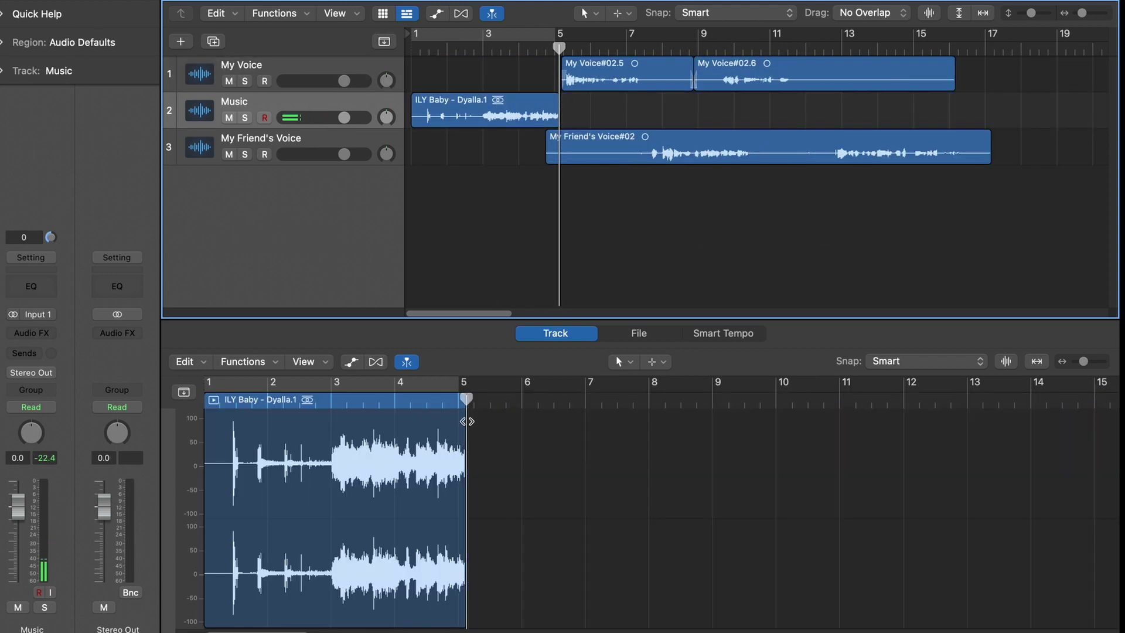
{"action": "left_click", "coordinate": [438, 383]}
{"action": "left_click_drag", "start_coordinate": [465, 413], "coordinate": [420, 423]}
Move both voice tracks' regions about one bar earlier and return the playhead to bar 1
{"action": "left_click_drag", "start_coordinate": [762, 111], "coordinate": [586, 71]}
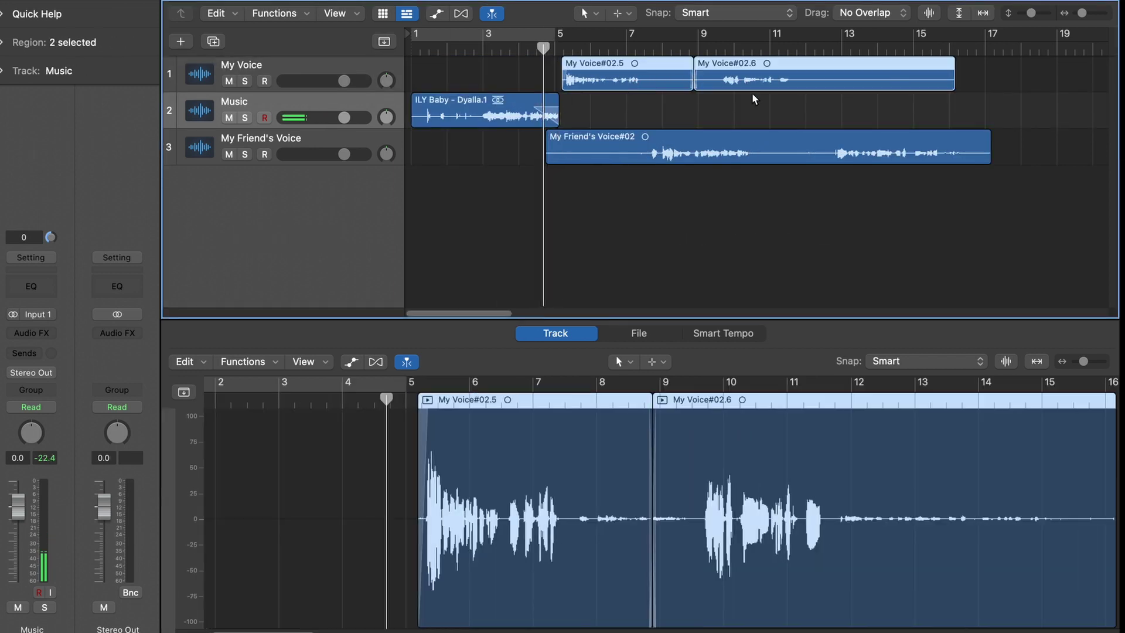
{"action": "left_click", "coordinate": [675, 153], "text": "shift"}
{"action": "left_click_drag", "start_coordinate": [675, 153], "coordinate": [648, 153]}
{"action": "key", "text": "Return"}
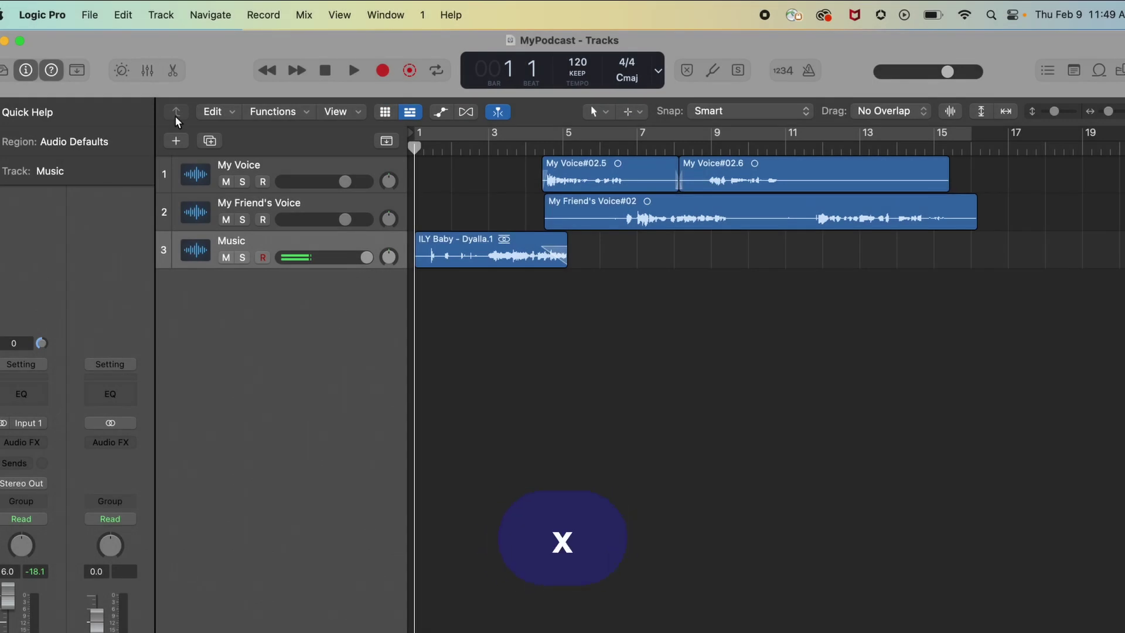
Show the mixer, enable Cycle ending one beat earlier, and start looped playback
{"action": "key", "text": "x"}
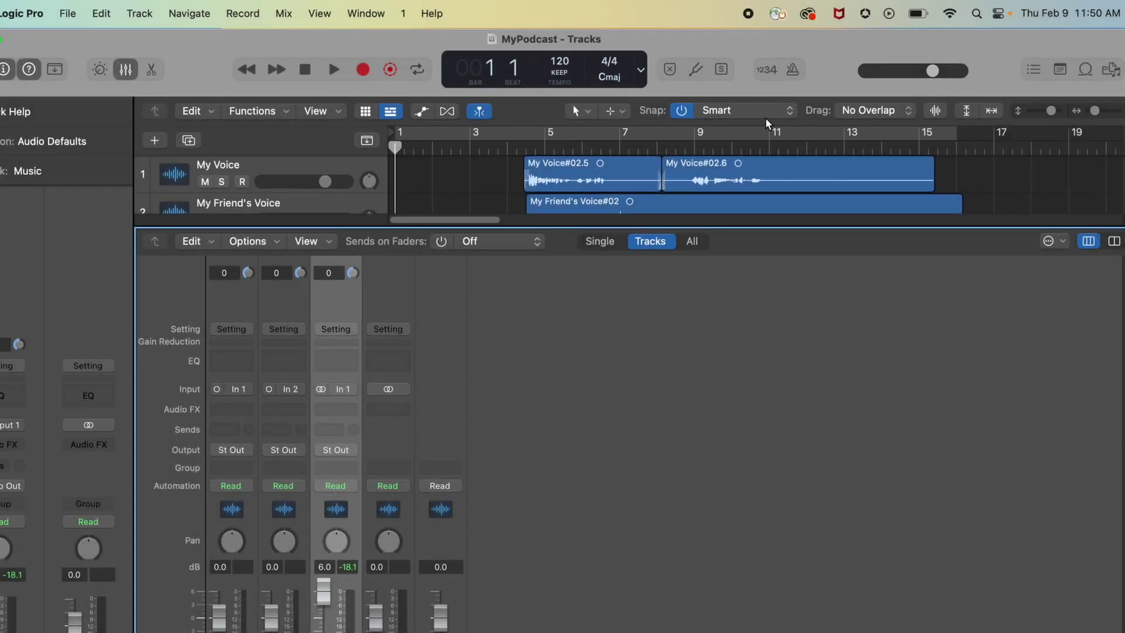
{"action": "left_click", "coordinate": [744, 132]}
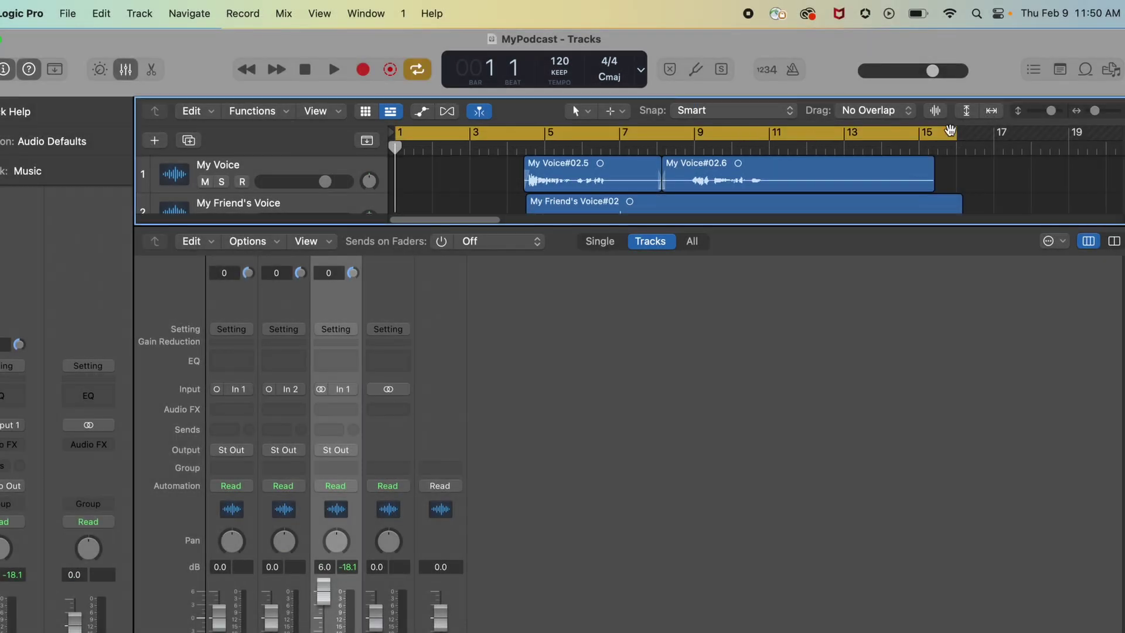
{"action": "mouse_move", "coordinate": [956, 140]}
{"action": "left_mouse_down"}
{"action": "mouse_move", "coordinate": [946, 141]}
{"action": "mouse_move", "coordinate": [957, 142]}
{"action": "left_mouse_up"}
{"action": "left_click", "coordinate": [337, 71]}
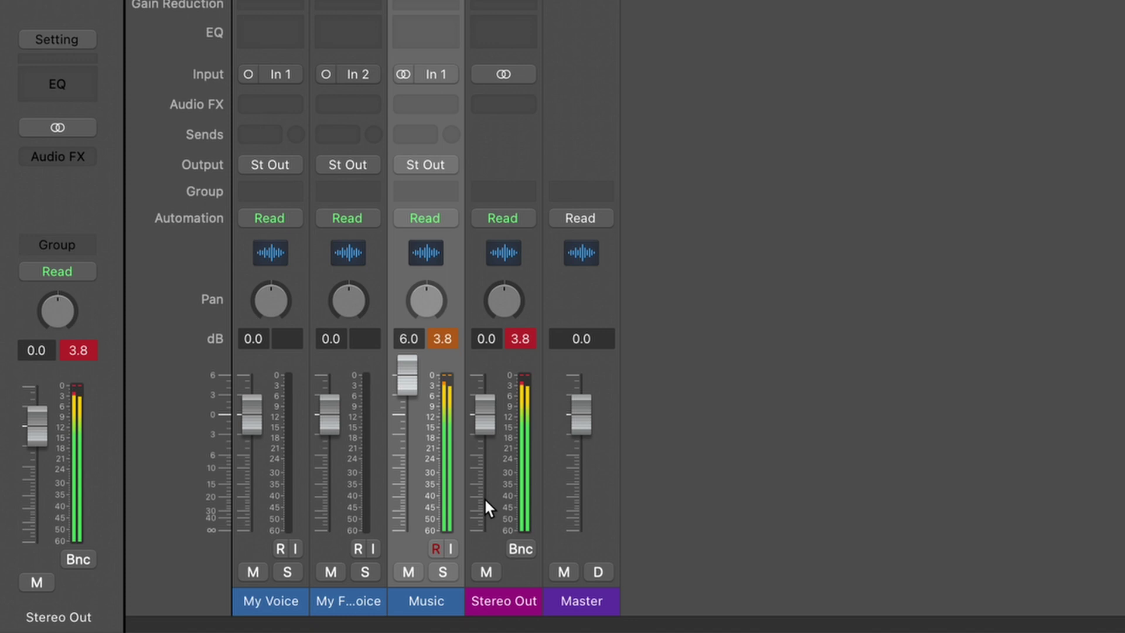
Pull the faders down: Music to -4.1 dB, My Friend's Voice -3.9 dB, My Voice -1.9 dB
{"action": "left_click_drag", "start_coordinate": [414, 386], "coordinate": [413, 454]}
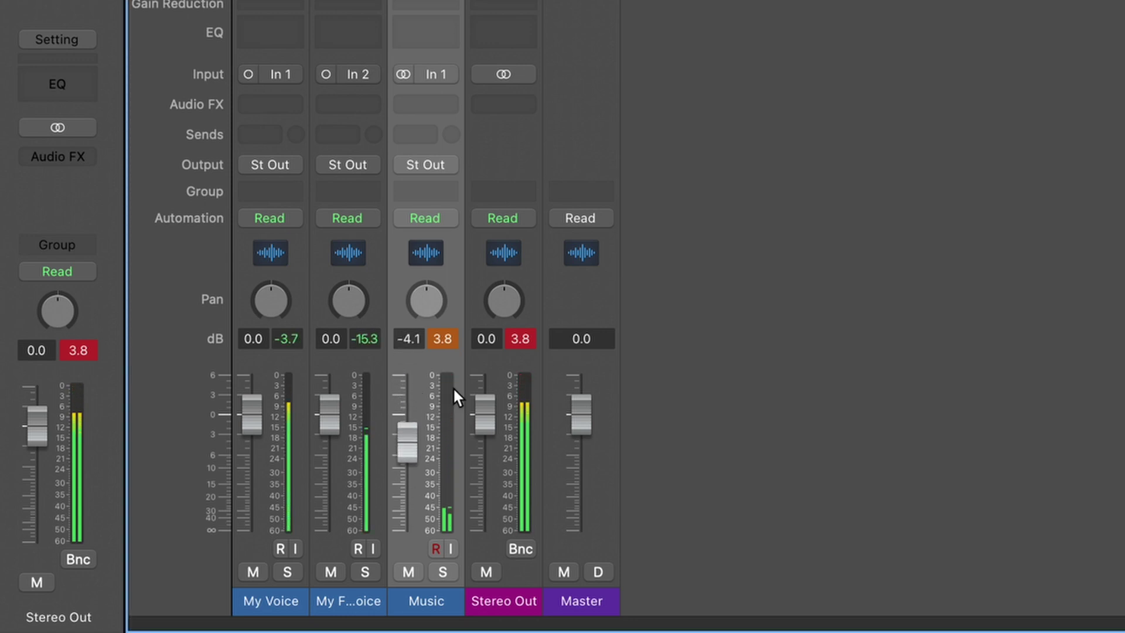
{"action": "left_click", "coordinate": [454, 341]}
{"action": "left_click_drag", "start_coordinate": [329, 416], "coordinate": [330, 444]}
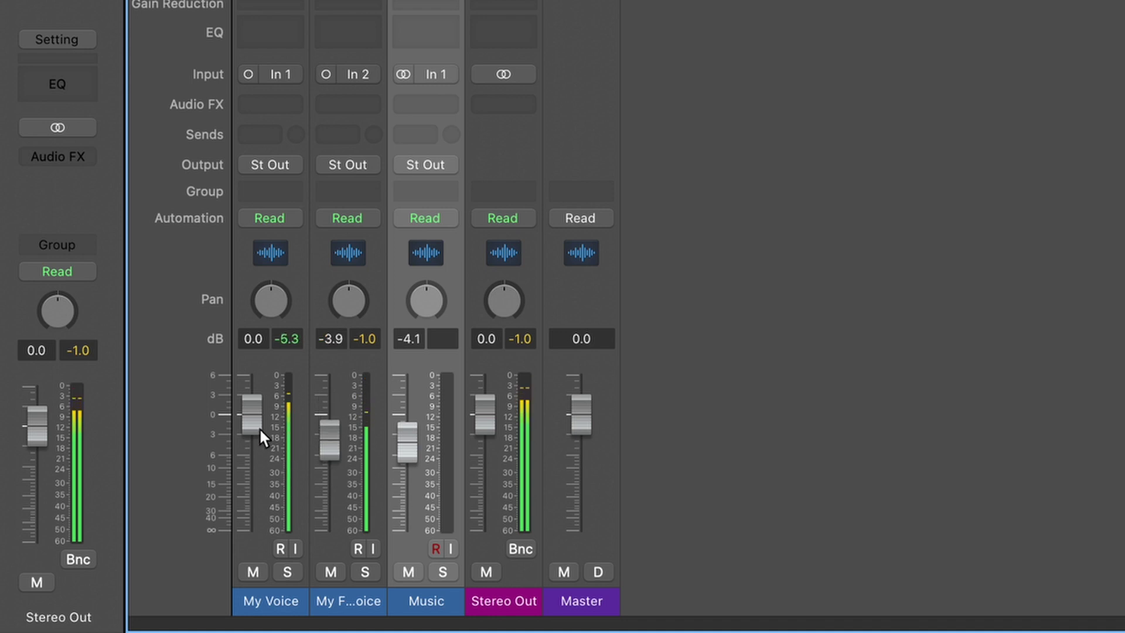
{"action": "left_click_drag", "start_coordinate": [259, 427], "coordinate": [254, 441]}
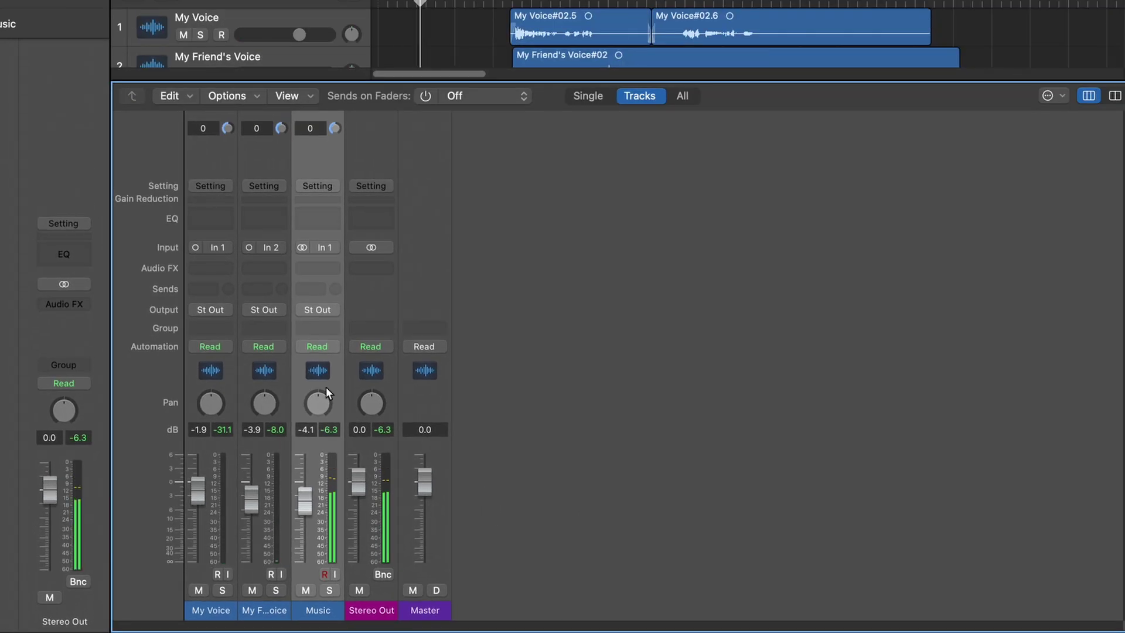
Insert a mono Channel EQ in the My Voice Audio FX slot
{"action": "left_click", "coordinate": [223, 266]}
{"action": "mouse_move", "coordinate": [247, 309]}
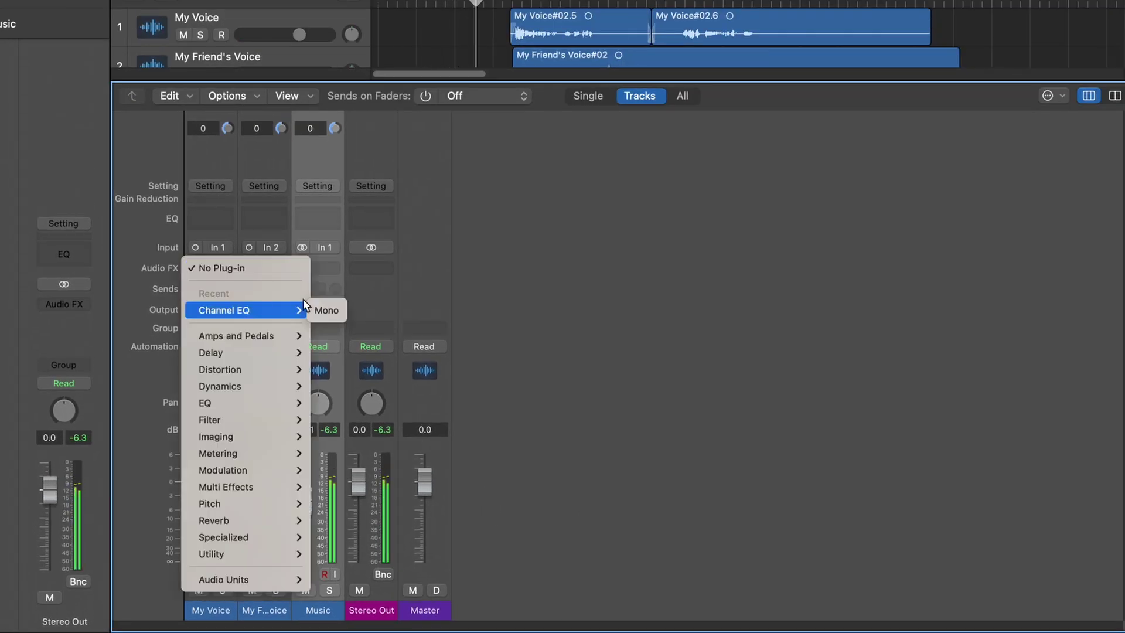
{"action": "left_click", "coordinate": [328, 312]}
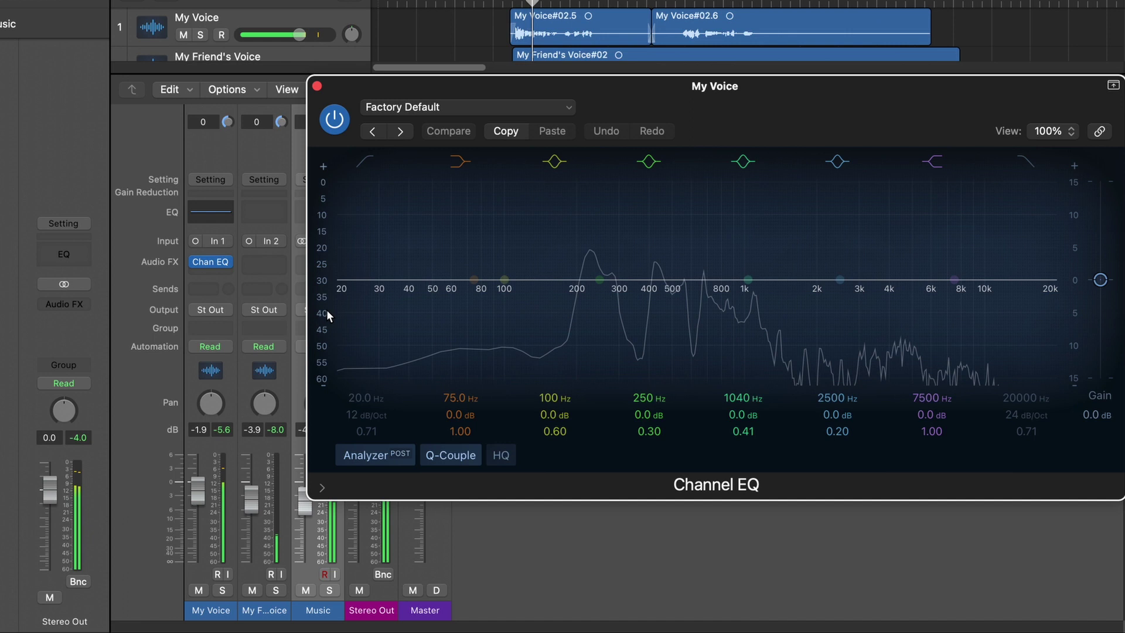
Shape the EQ: lower the low shelf, dip 232 Hz and 8650 Hz, slightly lift 1380 Hz
{"action": "left_click_drag", "start_coordinate": [488, 283], "coordinate": [479, 328]}
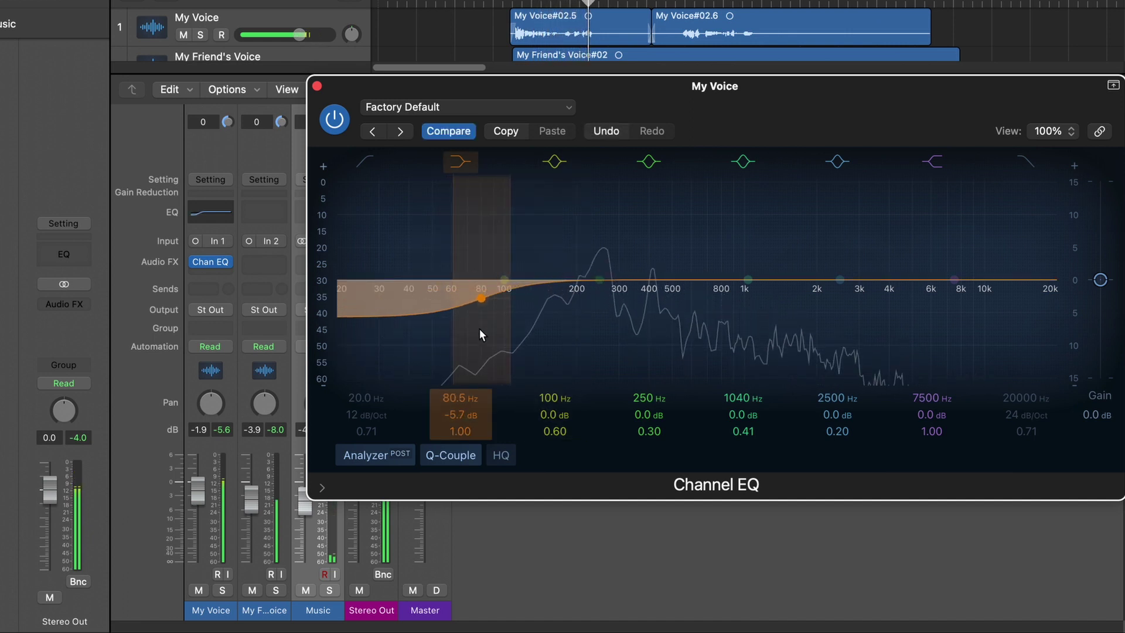
{"action": "left_click_drag", "start_coordinate": [602, 283], "coordinate": [595, 293]}
{"action": "left_click_drag", "start_coordinate": [747, 282], "coordinate": [775, 269]}
{"action": "left_click_drag", "start_coordinate": [954, 280], "coordinate": [969, 308]}
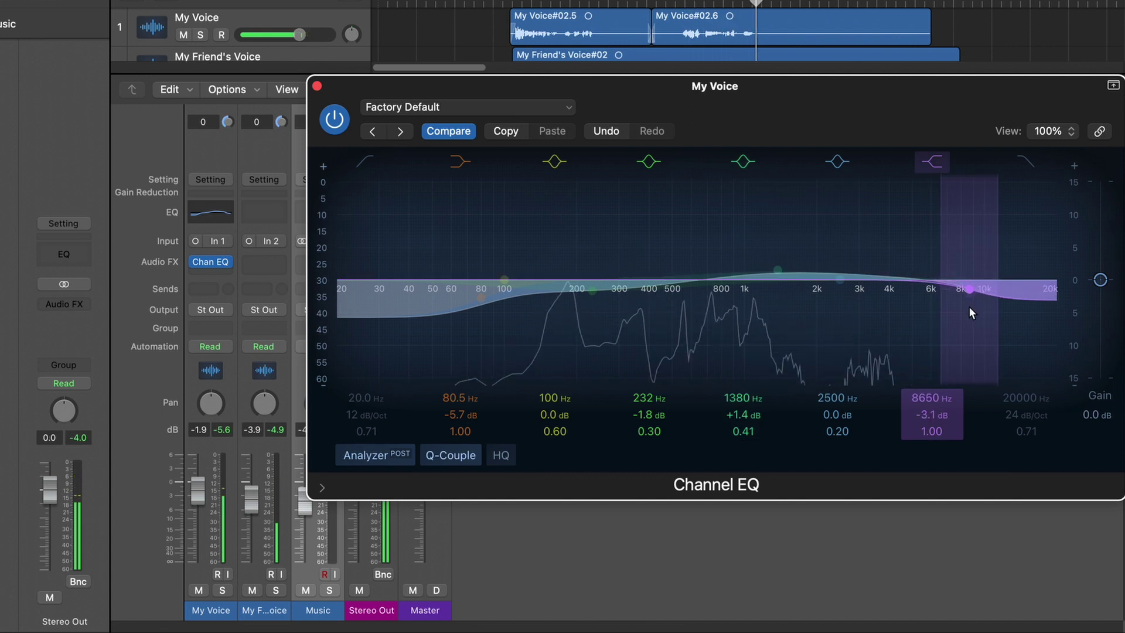
{"action": "left_click", "coordinate": [317, 87]}
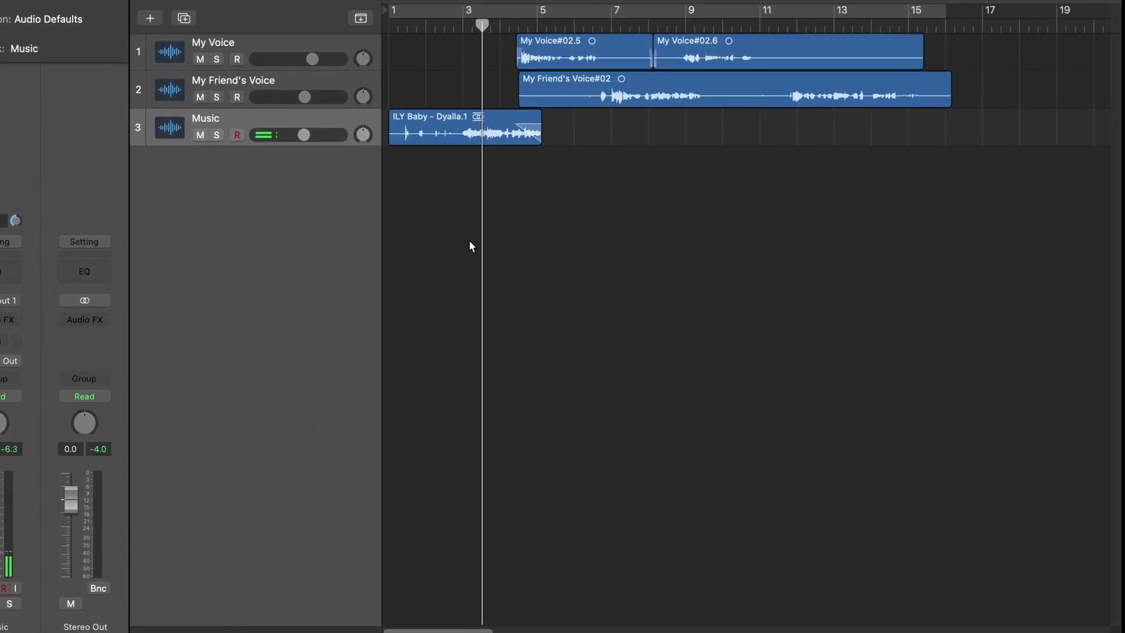
Stretch the ILY Baby - Dyalla.1 region out to about bar 16, with the playhead near bar 4.3
{"action": "double_click", "coordinate": [448, 138]}
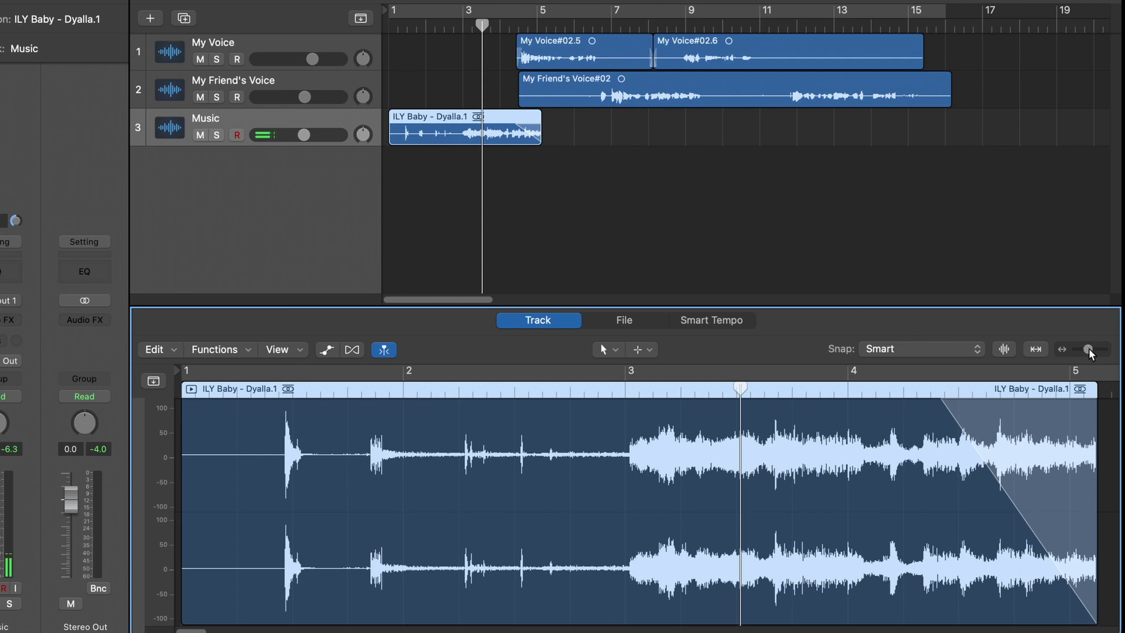
{"action": "left_click_drag", "start_coordinate": [1089, 350], "coordinate": [1083, 351]}
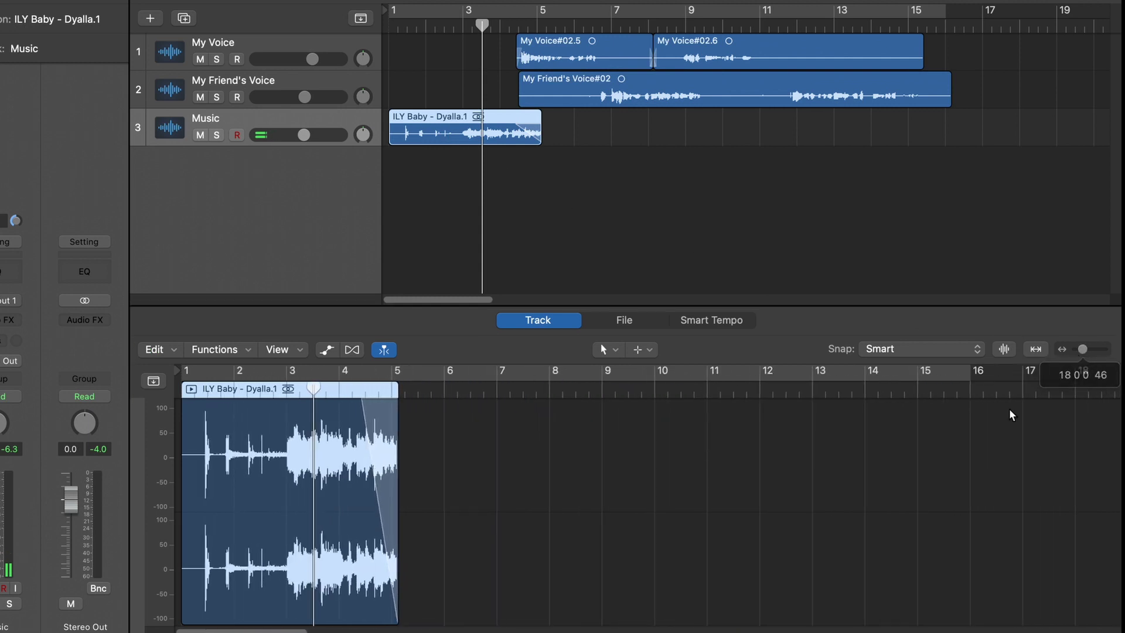
{"action": "left_click_drag", "start_coordinate": [397, 586], "coordinate": [970, 594]}
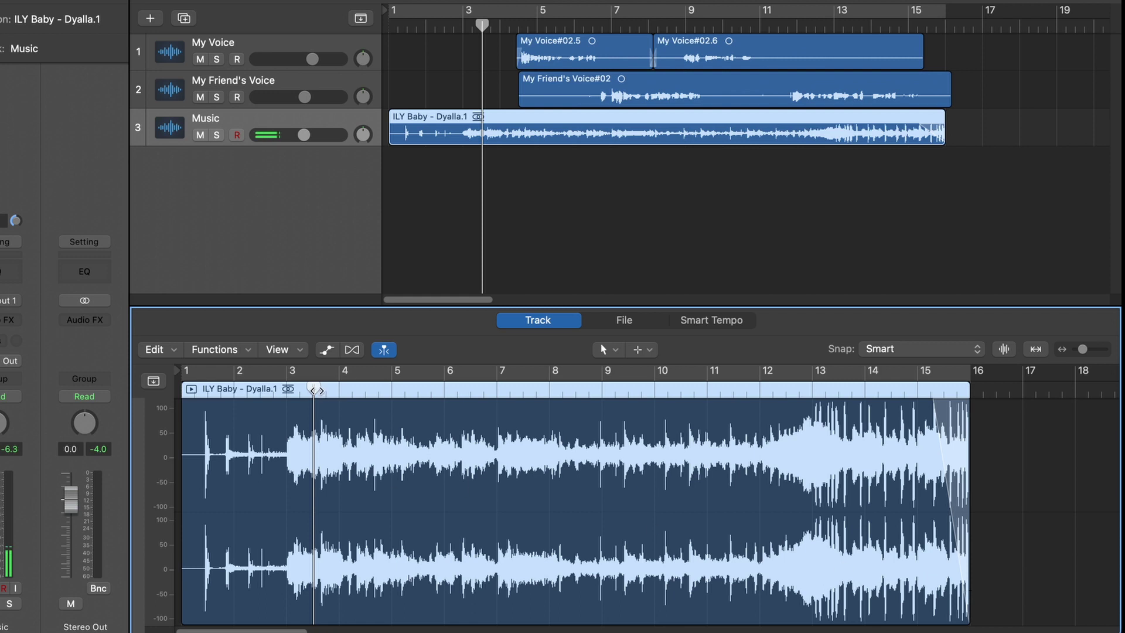
{"action": "left_click_drag", "start_coordinate": [314, 389], "coordinate": [361, 395]}
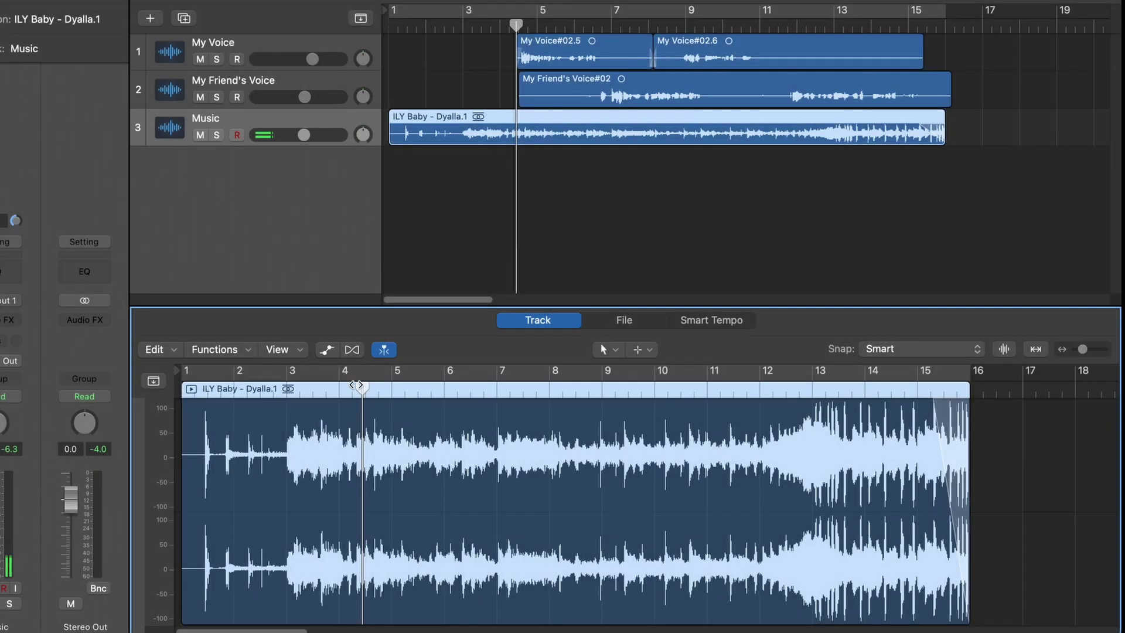
Add a Music volume automation point at bar 4 and pull it down to -17.8 dB
{"action": "left_click", "coordinate": [327, 351]}
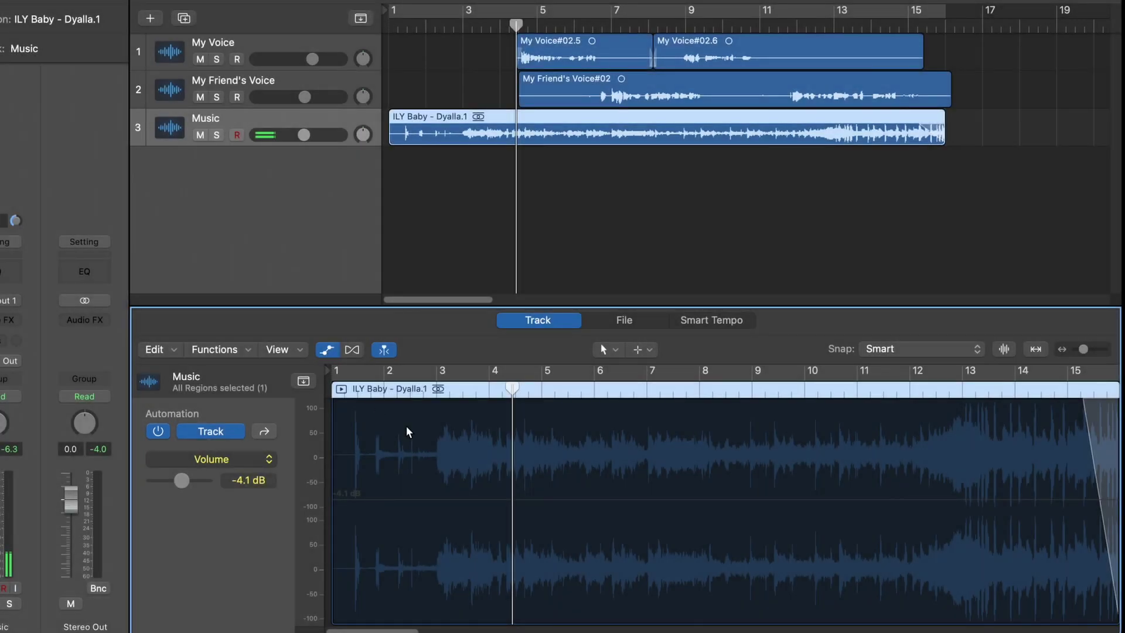
{"action": "left_click", "coordinate": [513, 507]}
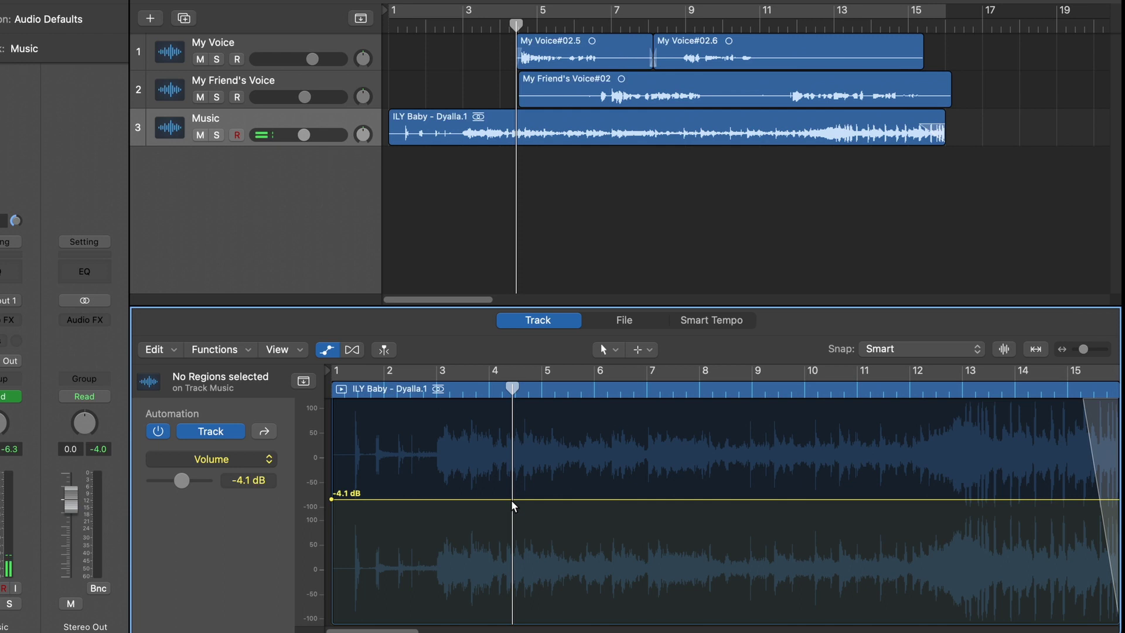
{"action": "left_click", "coordinate": [512, 500]}
{"action": "left_click_drag", "start_coordinate": [542, 499], "coordinate": [541, 594]}
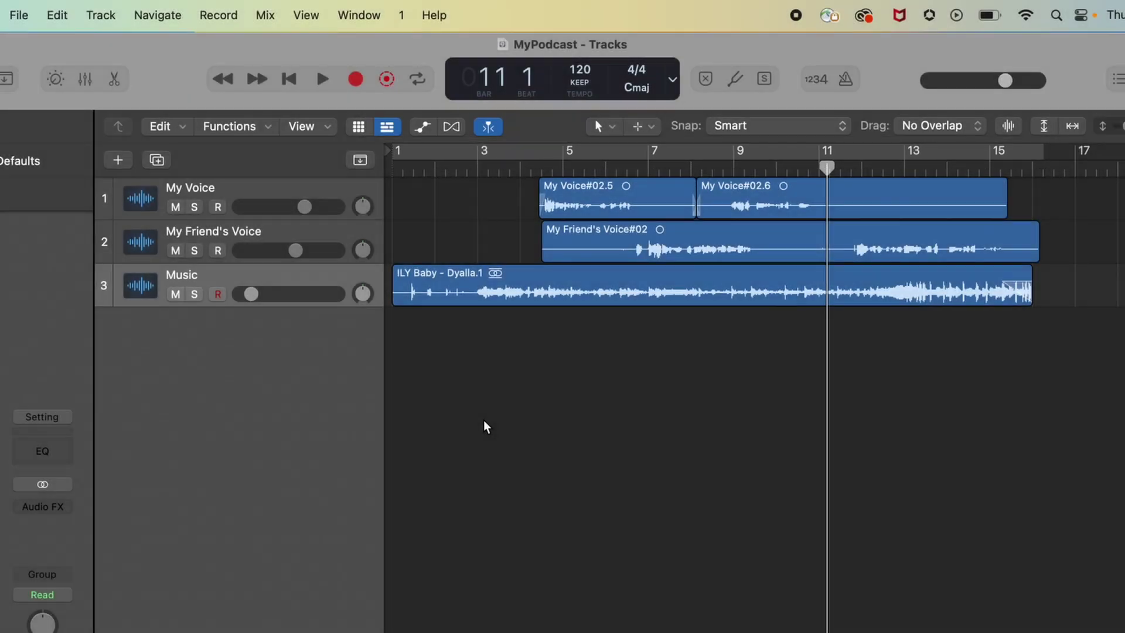
Set a cycle range from bar 1 to 16 and bring up the Bounce Project or Section dialog
{"action": "left_click", "coordinate": [711, 154]}
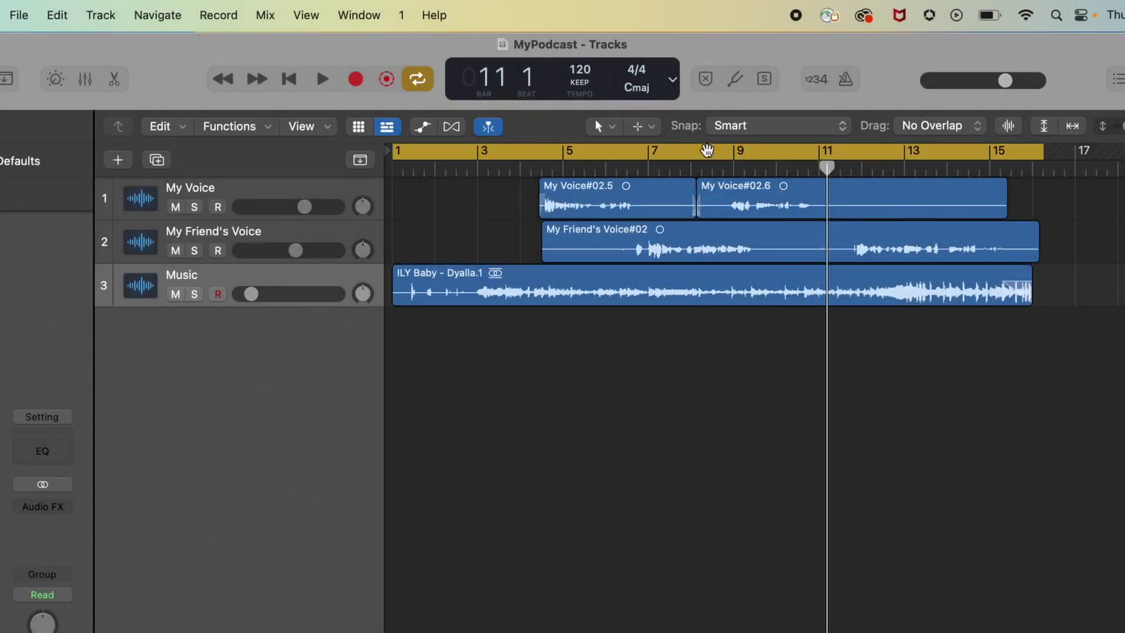
{"action": "mouse_move", "coordinate": [1041, 150]}
{"action": "left_mouse_down"}
{"action": "mouse_move", "coordinate": [1000, 155]}
{"action": "mouse_move", "coordinate": [1043, 155]}
{"action": "left_mouse_up"}
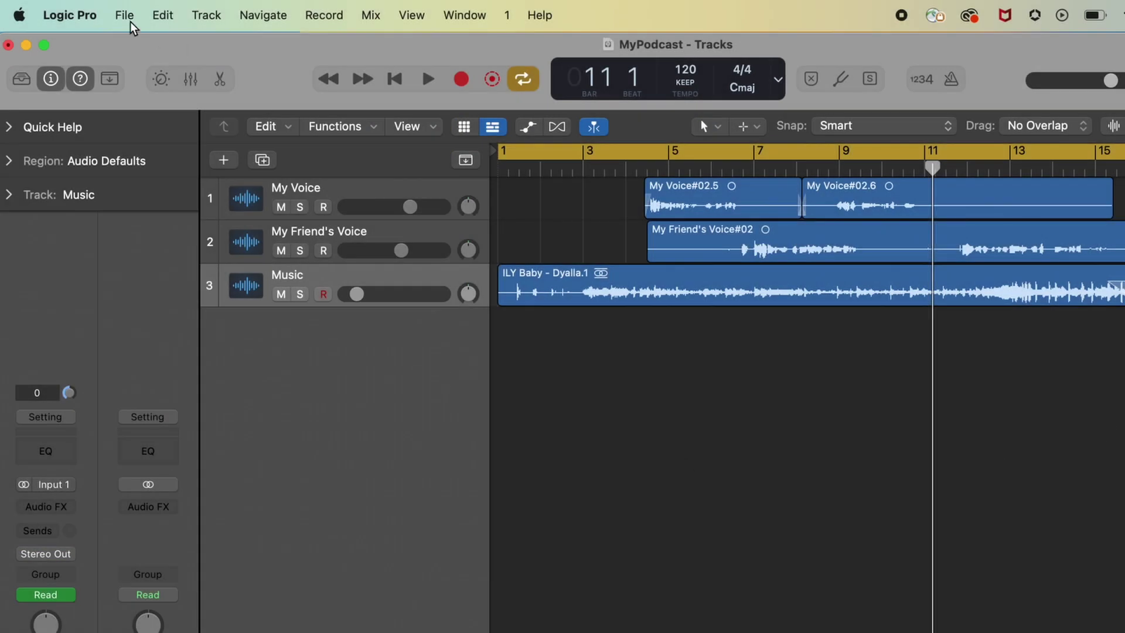
{"action": "left_click", "coordinate": [125, 18]}
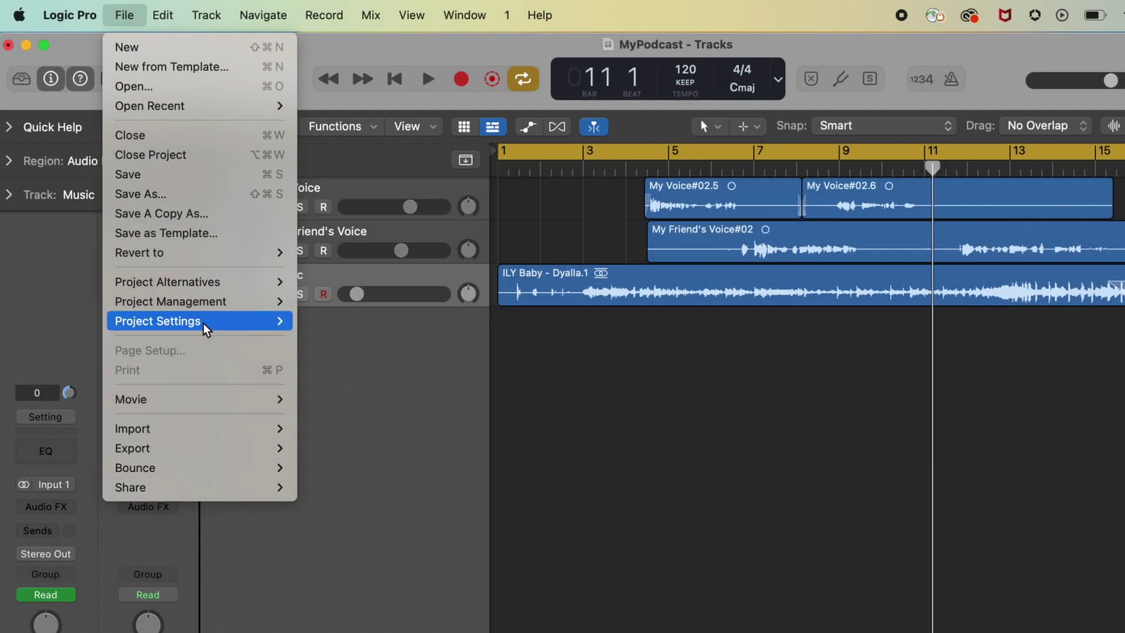
{"action": "mouse_move", "coordinate": [208, 469]}
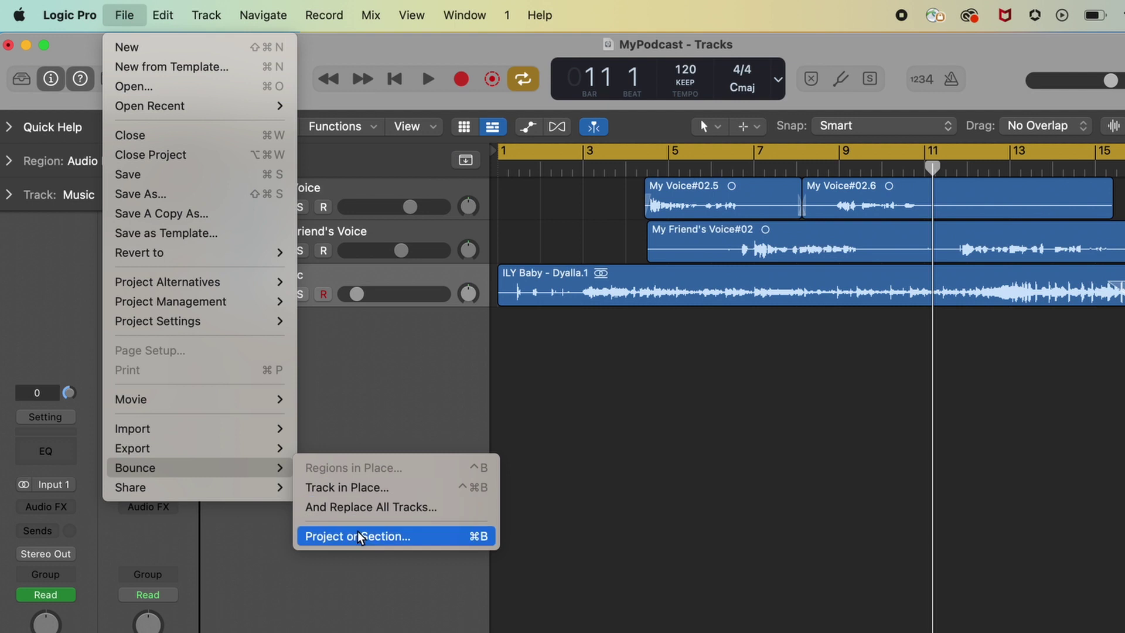
{"action": "left_click", "coordinate": [388, 538]}
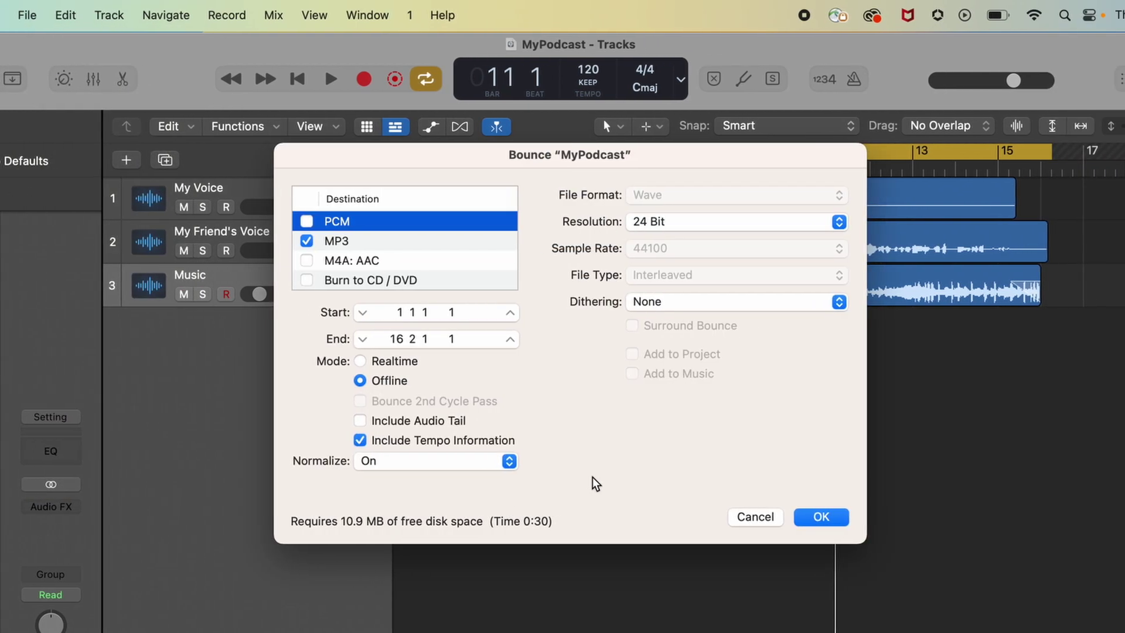
Bounce the mix as MP3 only, PCM unchecked, to the Desktop as MyPodcast
{"action": "left_click", "coordinate": [306, 221]}
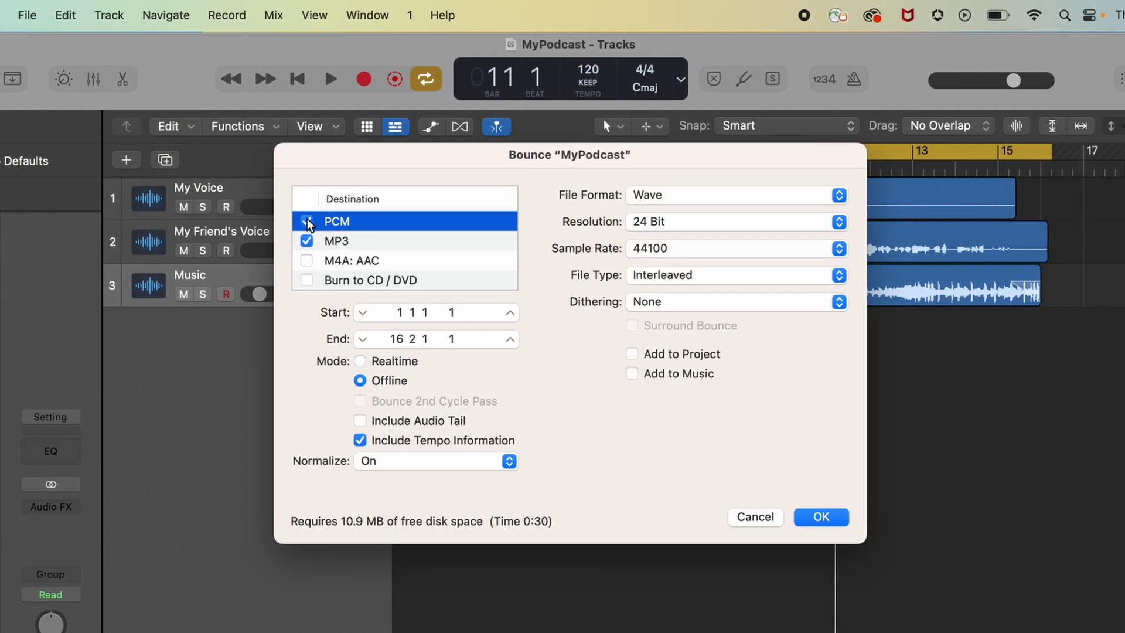
{"action": "left_click", "coordinate": [847, 199]}
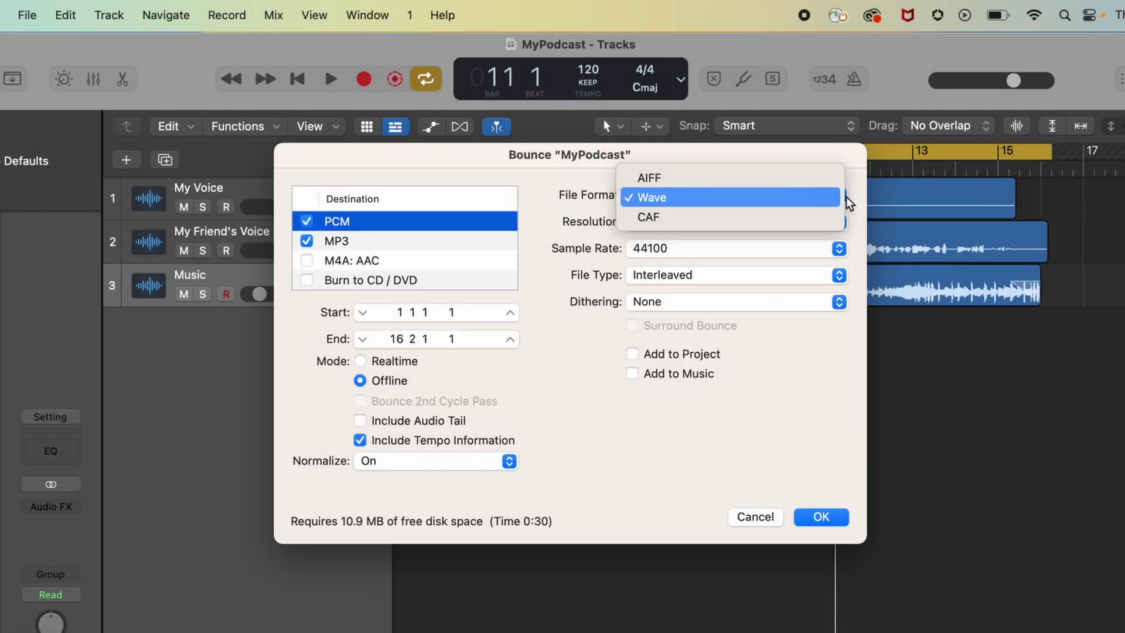
{"action": "left_click", "coordinate": [848, 202]}
{"action": "left_click", "coordinate": [307, 221]}
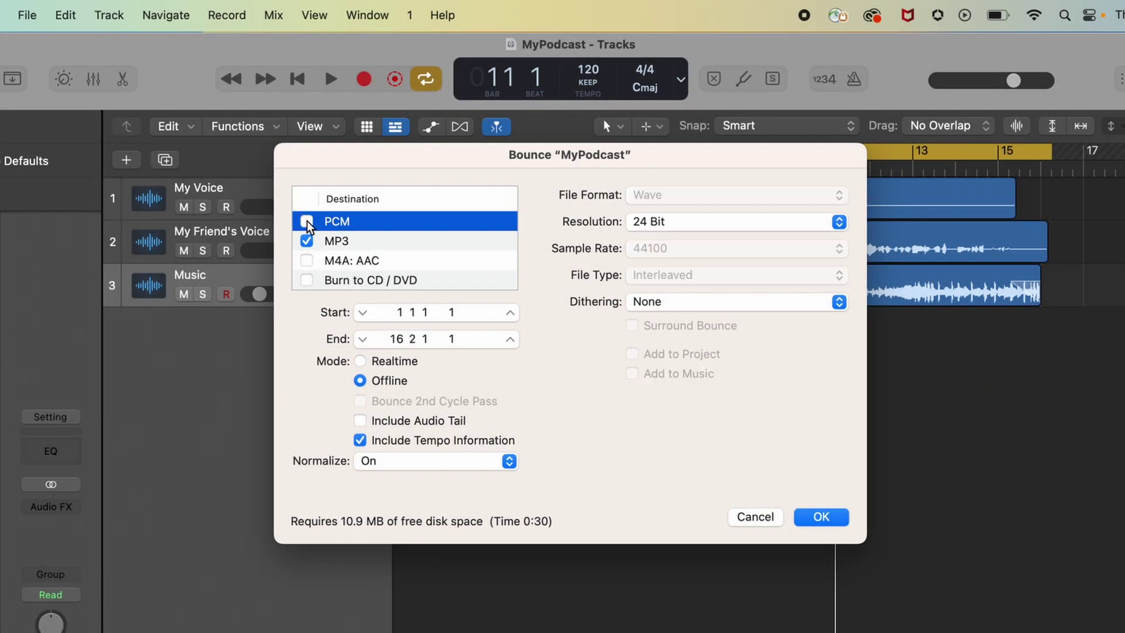
{"action": "left_click", "coordinate": [837, 520]}
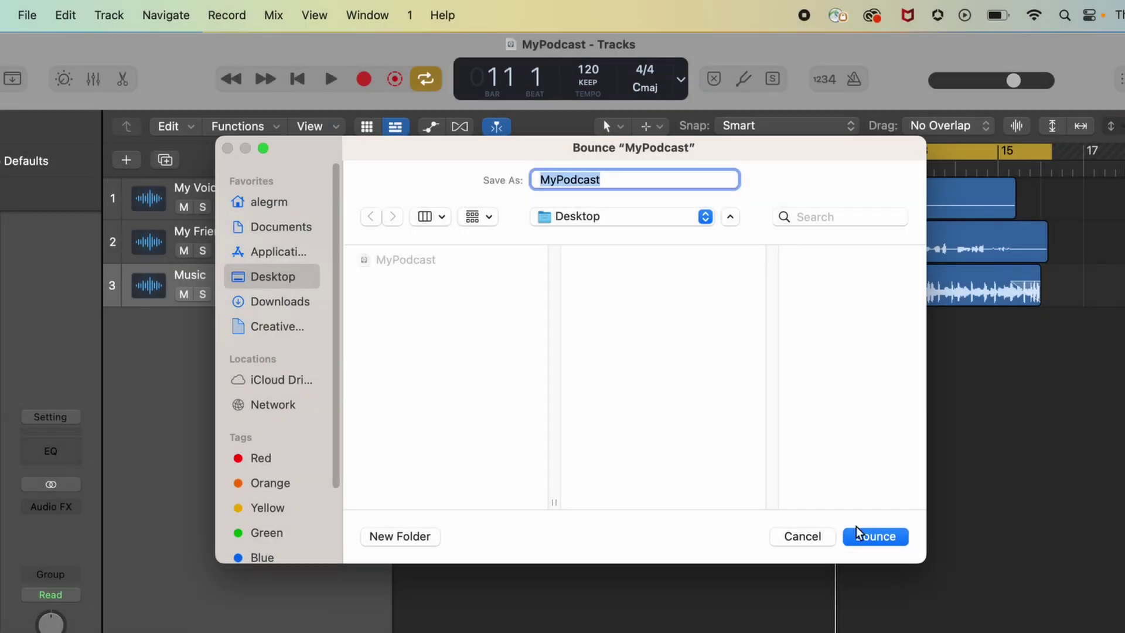
{"action": "left_click", "coordinate": [875, 536]}
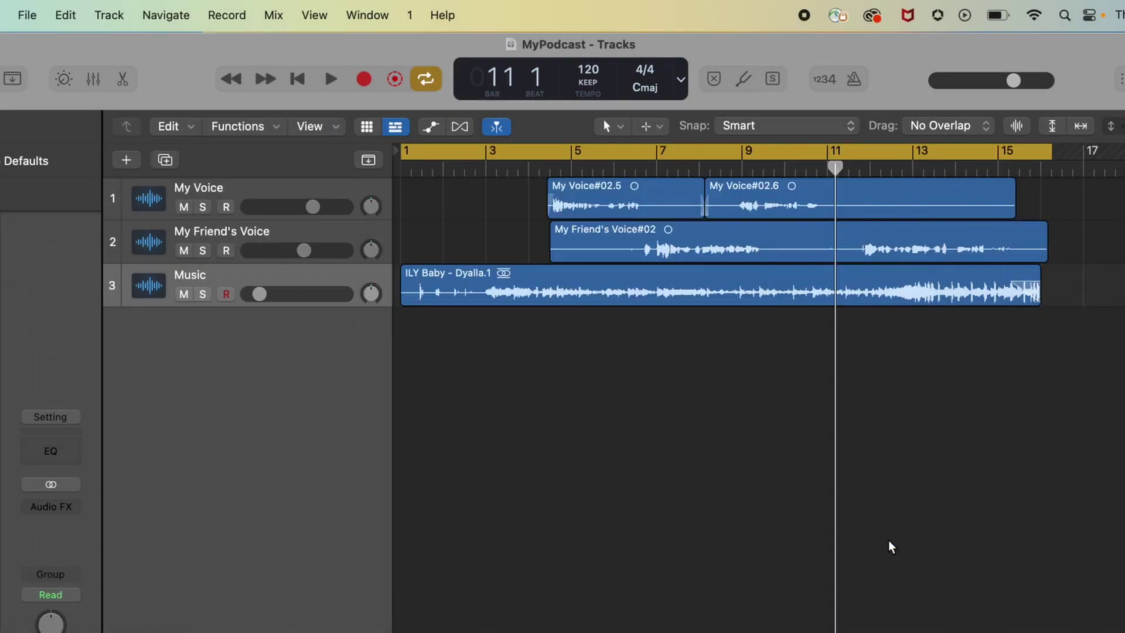